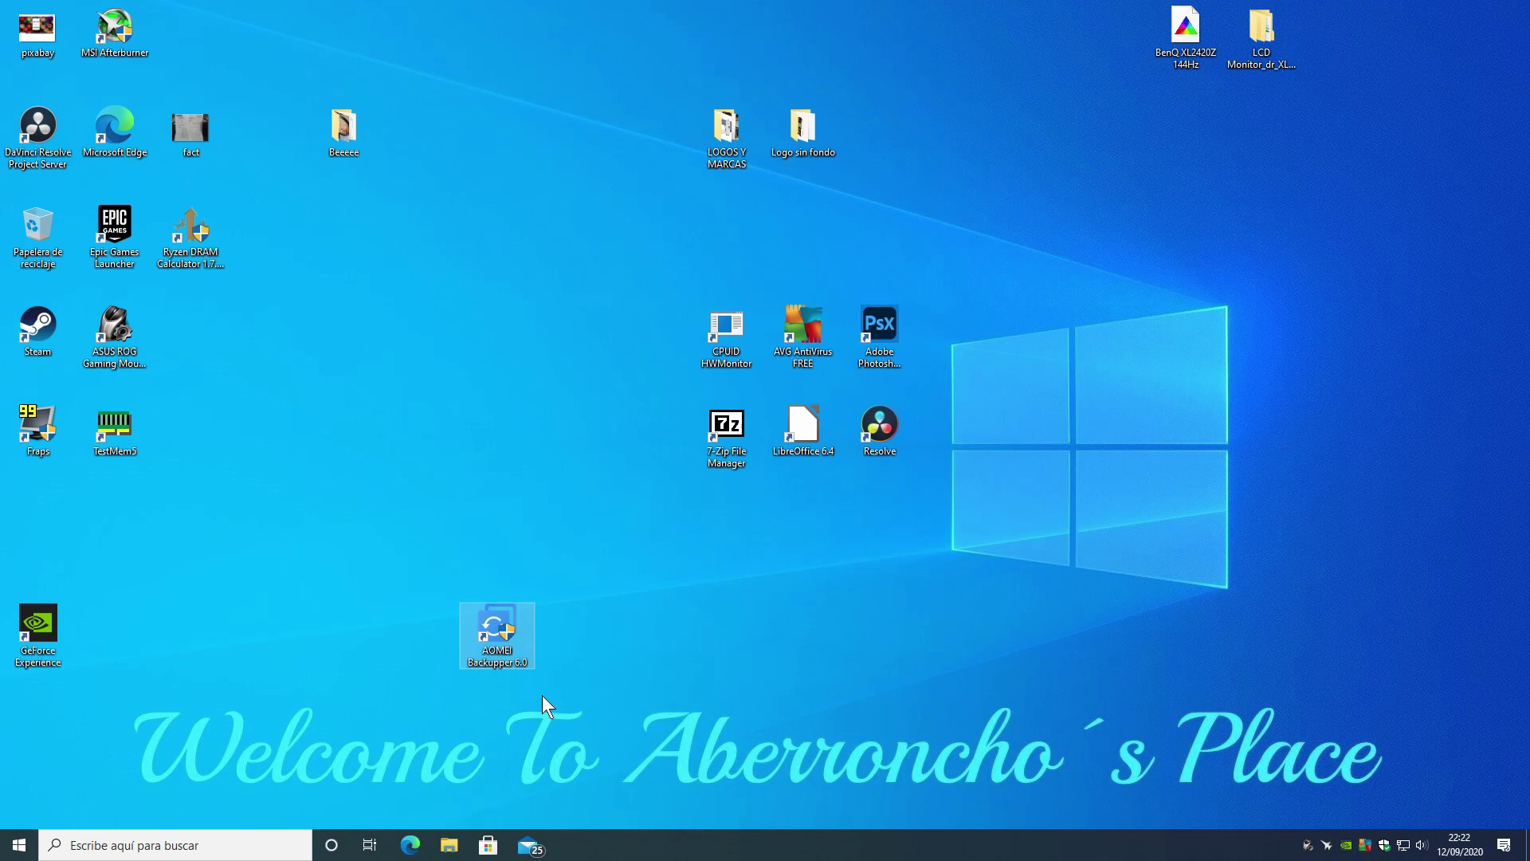
Launch AOMEI Backupper with permission to make changes and start a Clonar Disco task
double_click(495, 638)
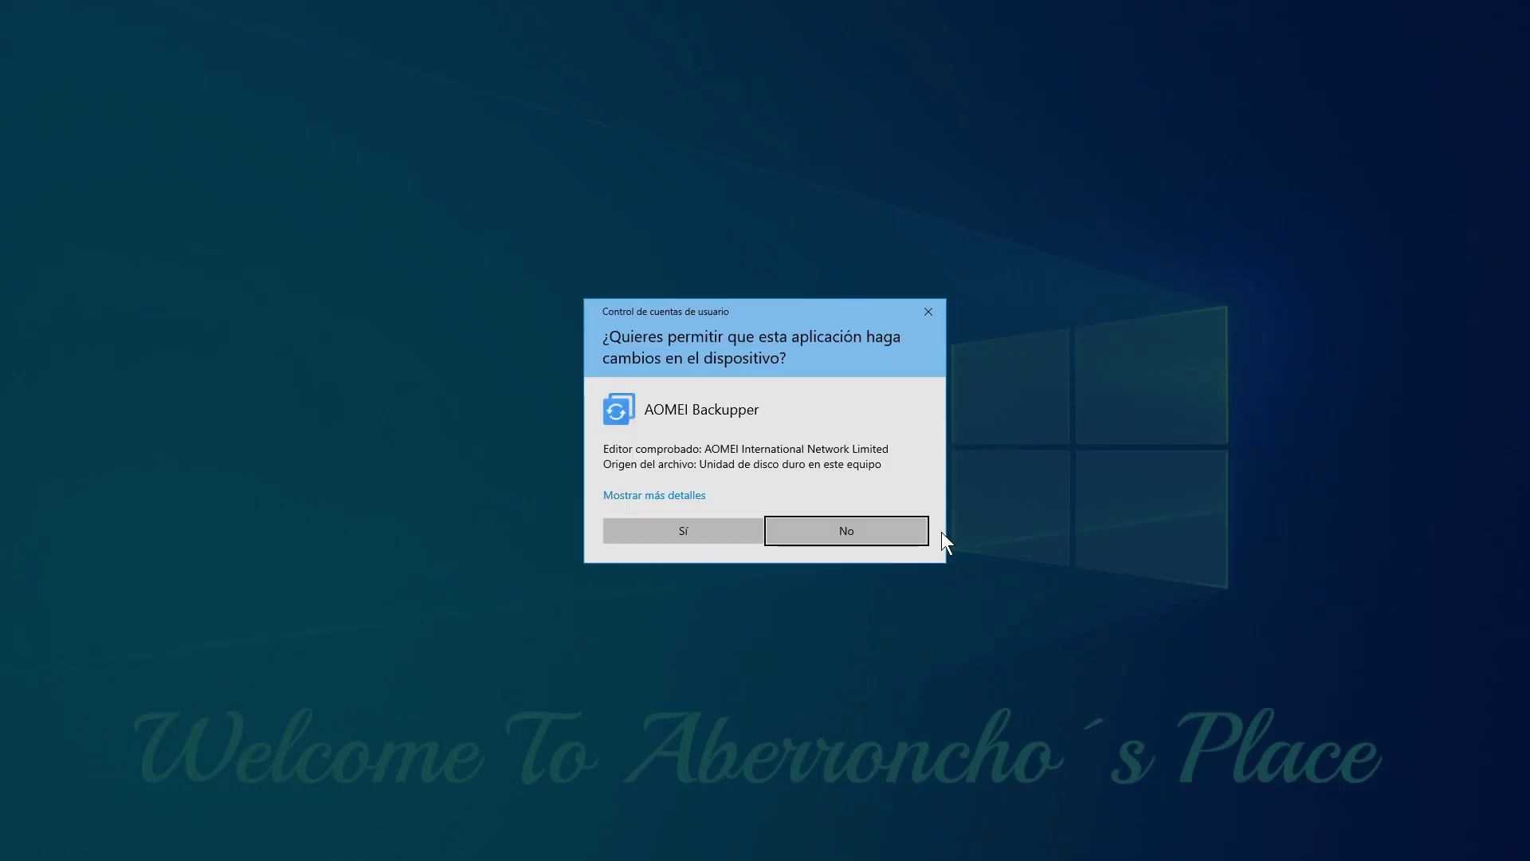
click(728, 536)
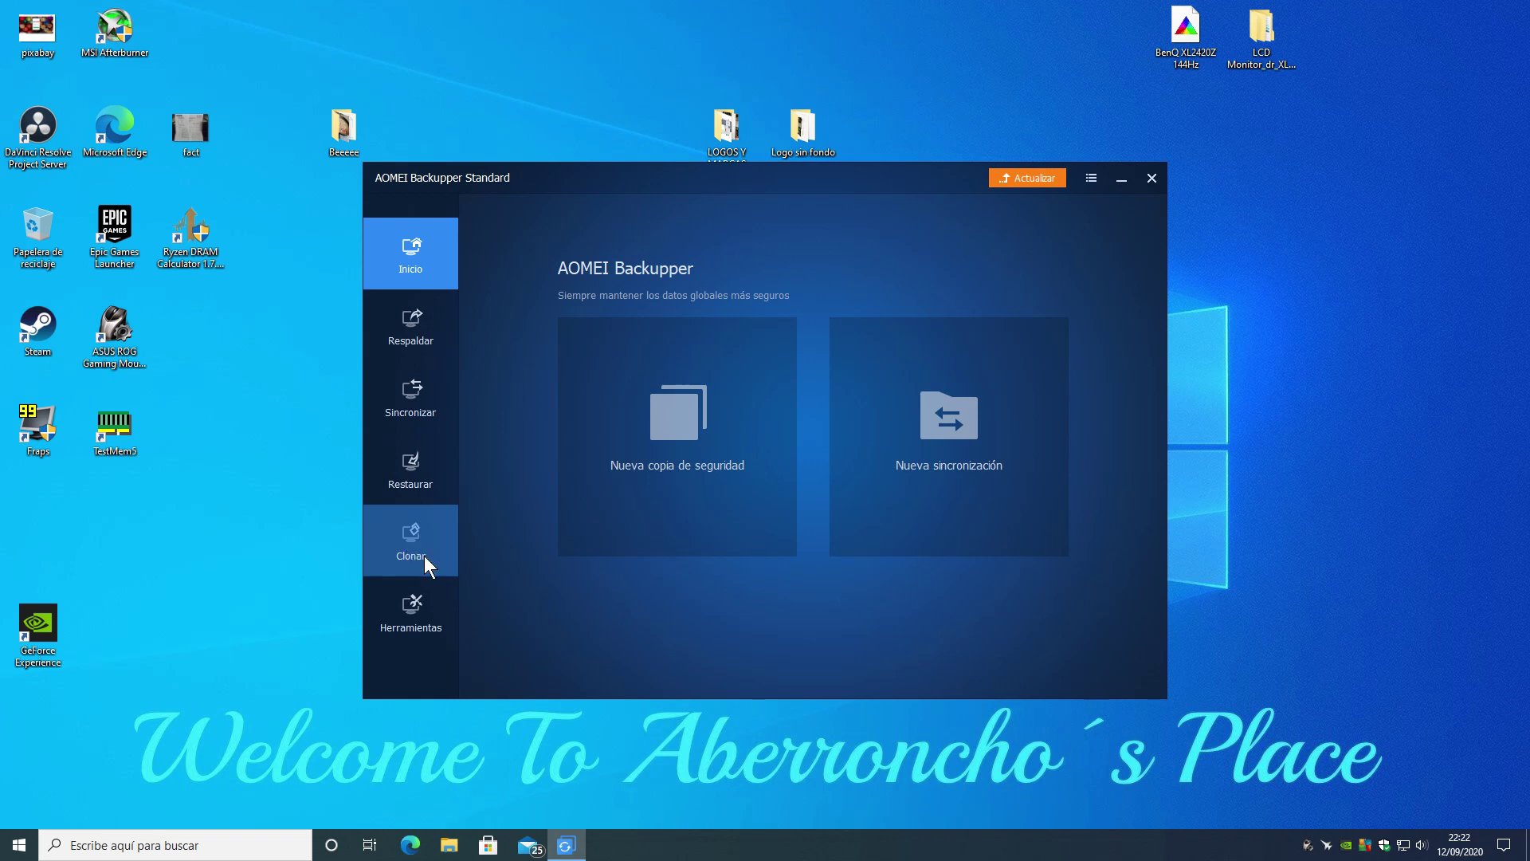
click(398, 551)
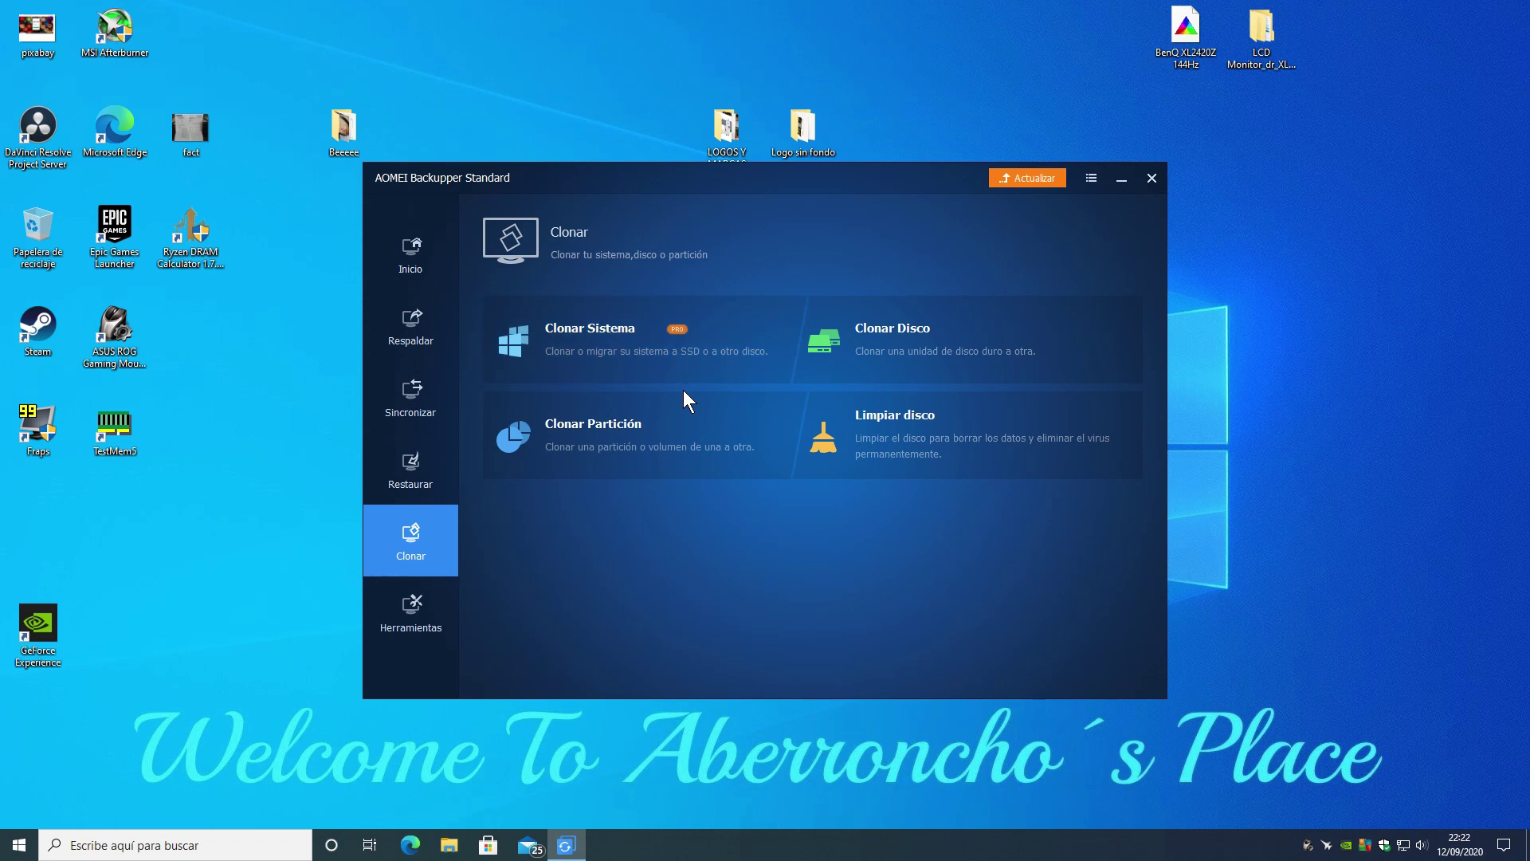
click(898, 350)
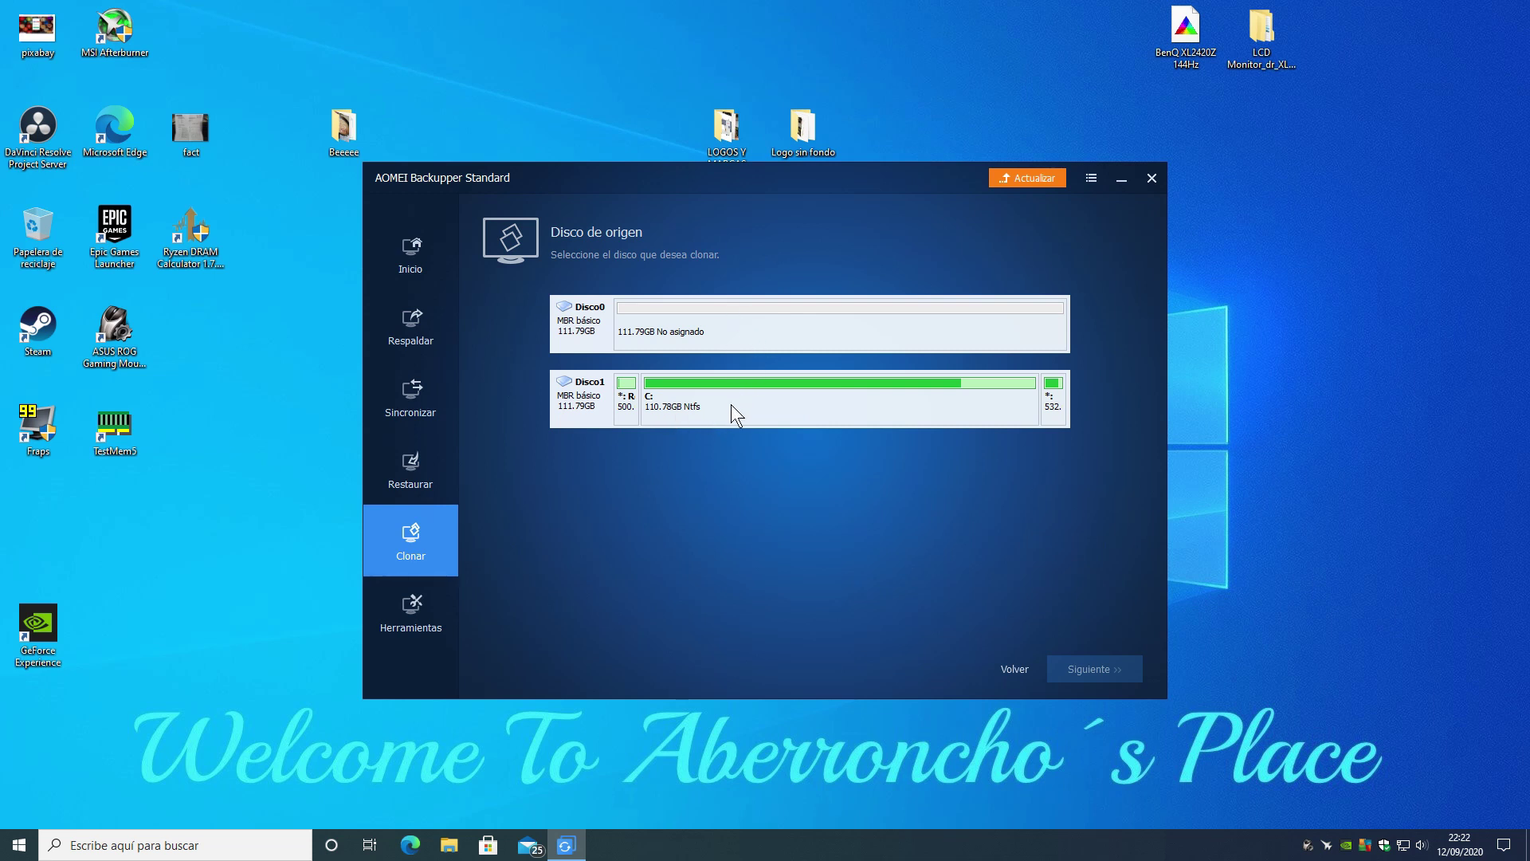
Choose Disco1 as the source disk and Disco0 as the destination disk for the clone
click(560, 412)
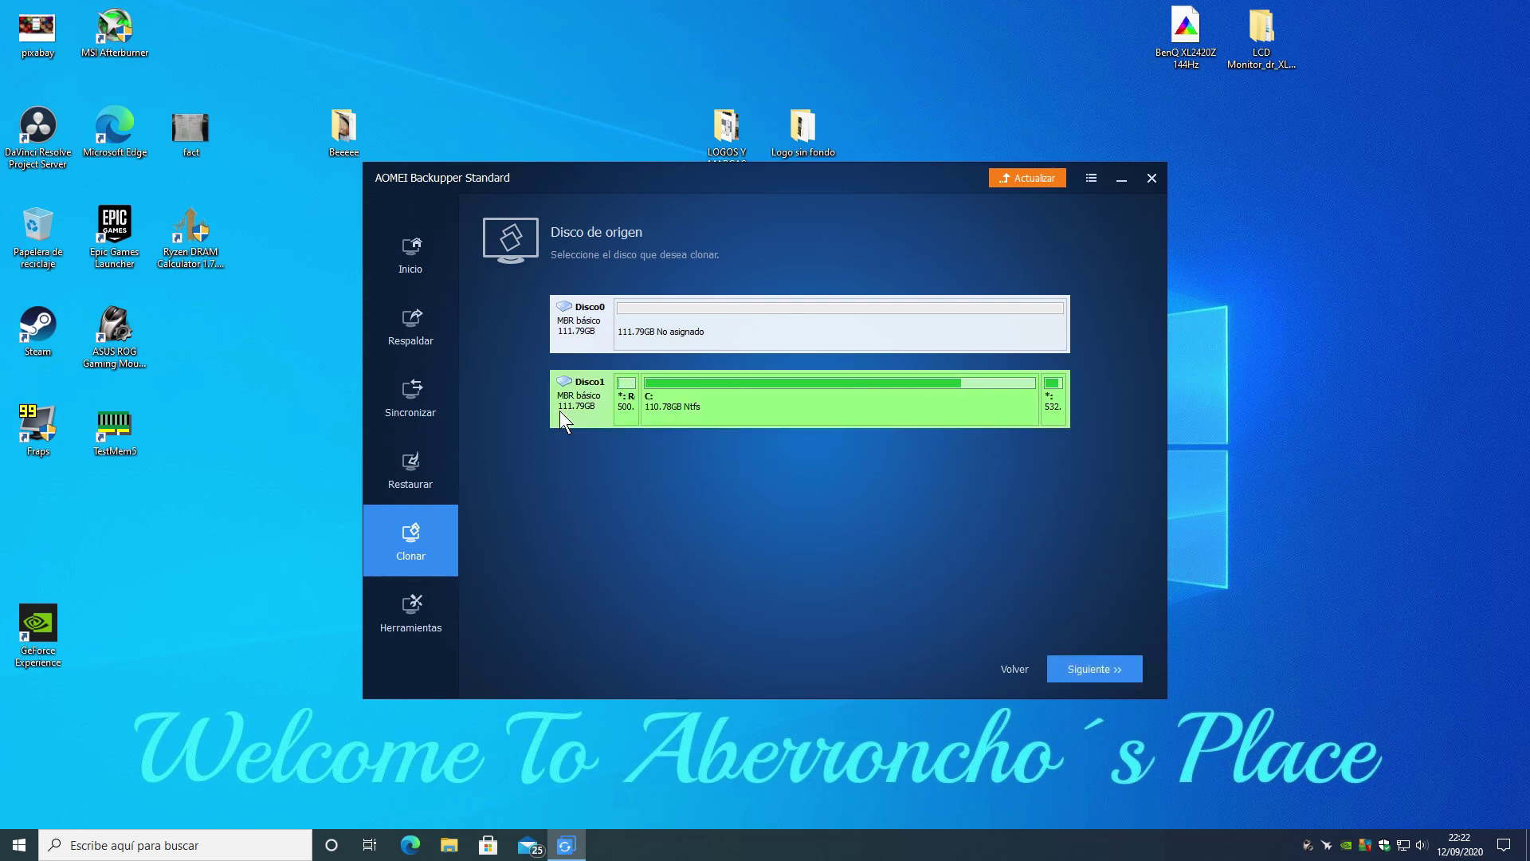
click(1107, 677)
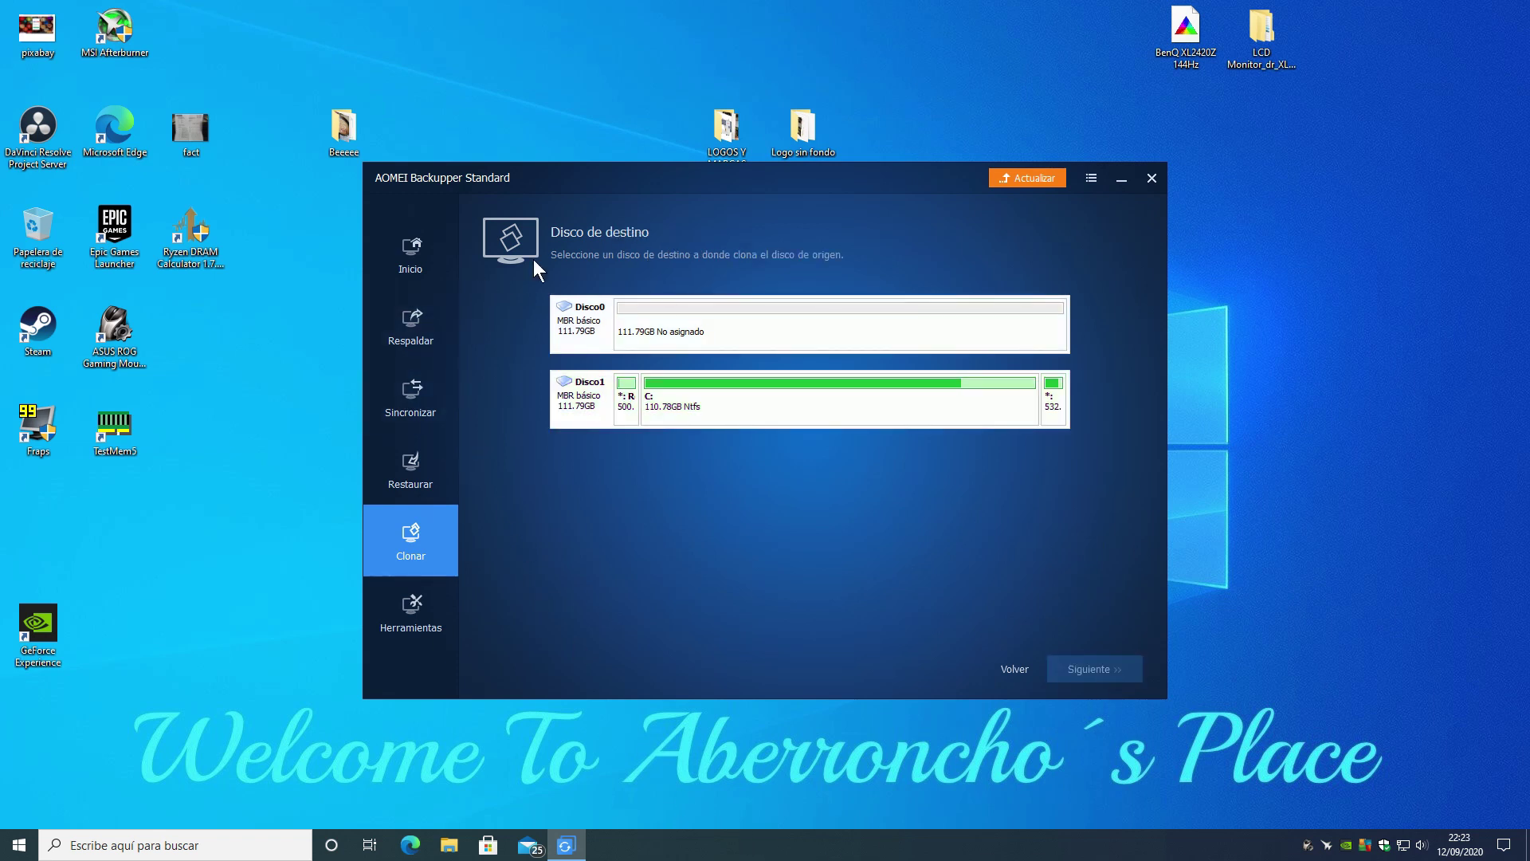
click(581, 340)
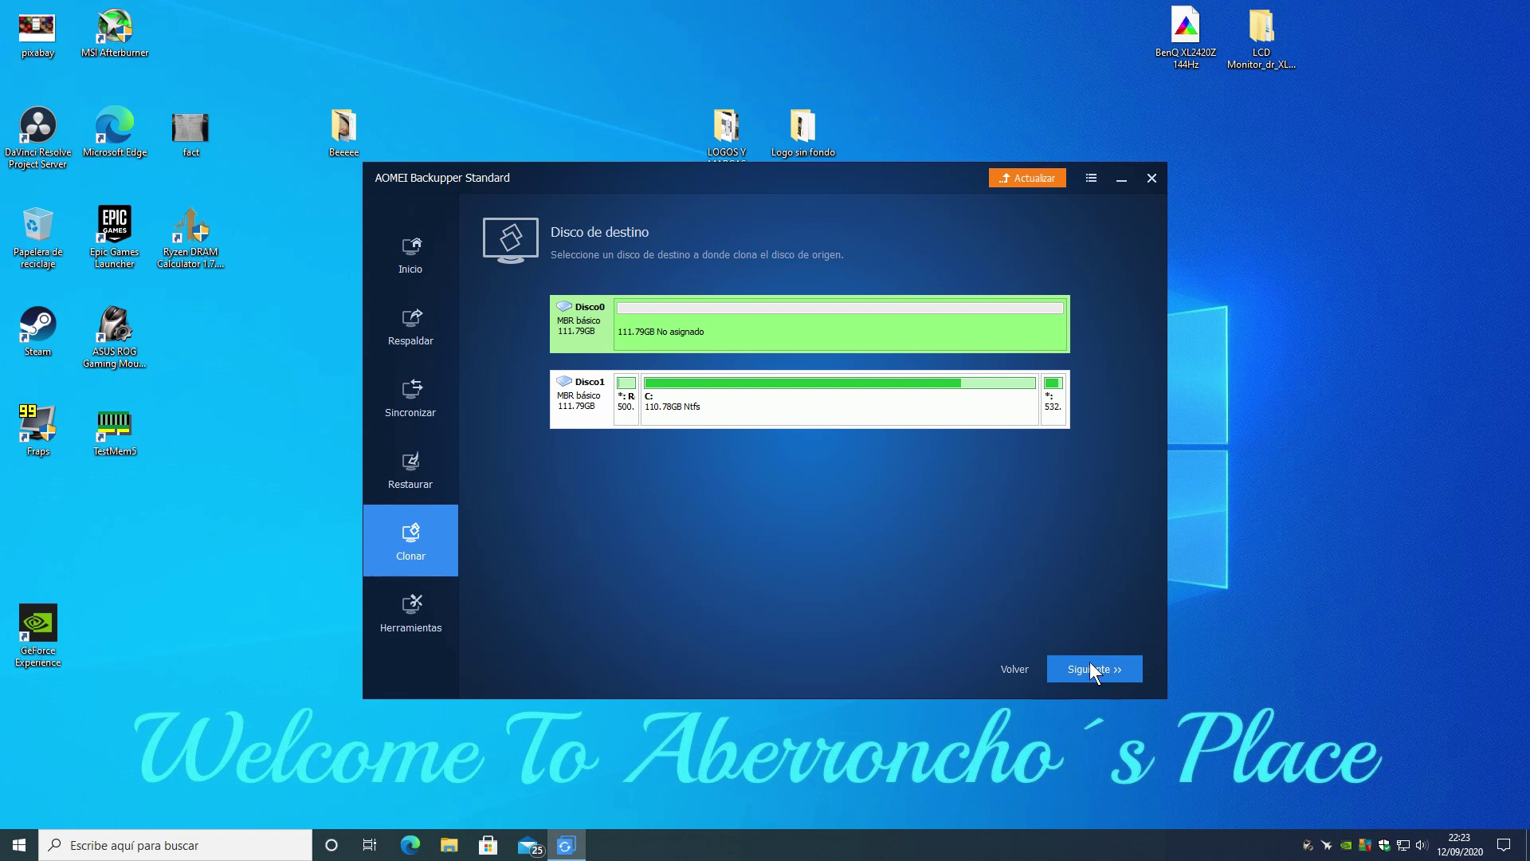
Go back to the source selection and check the capacity and used space of source volume C: and the unallocated destination disk
click(1010, 669)
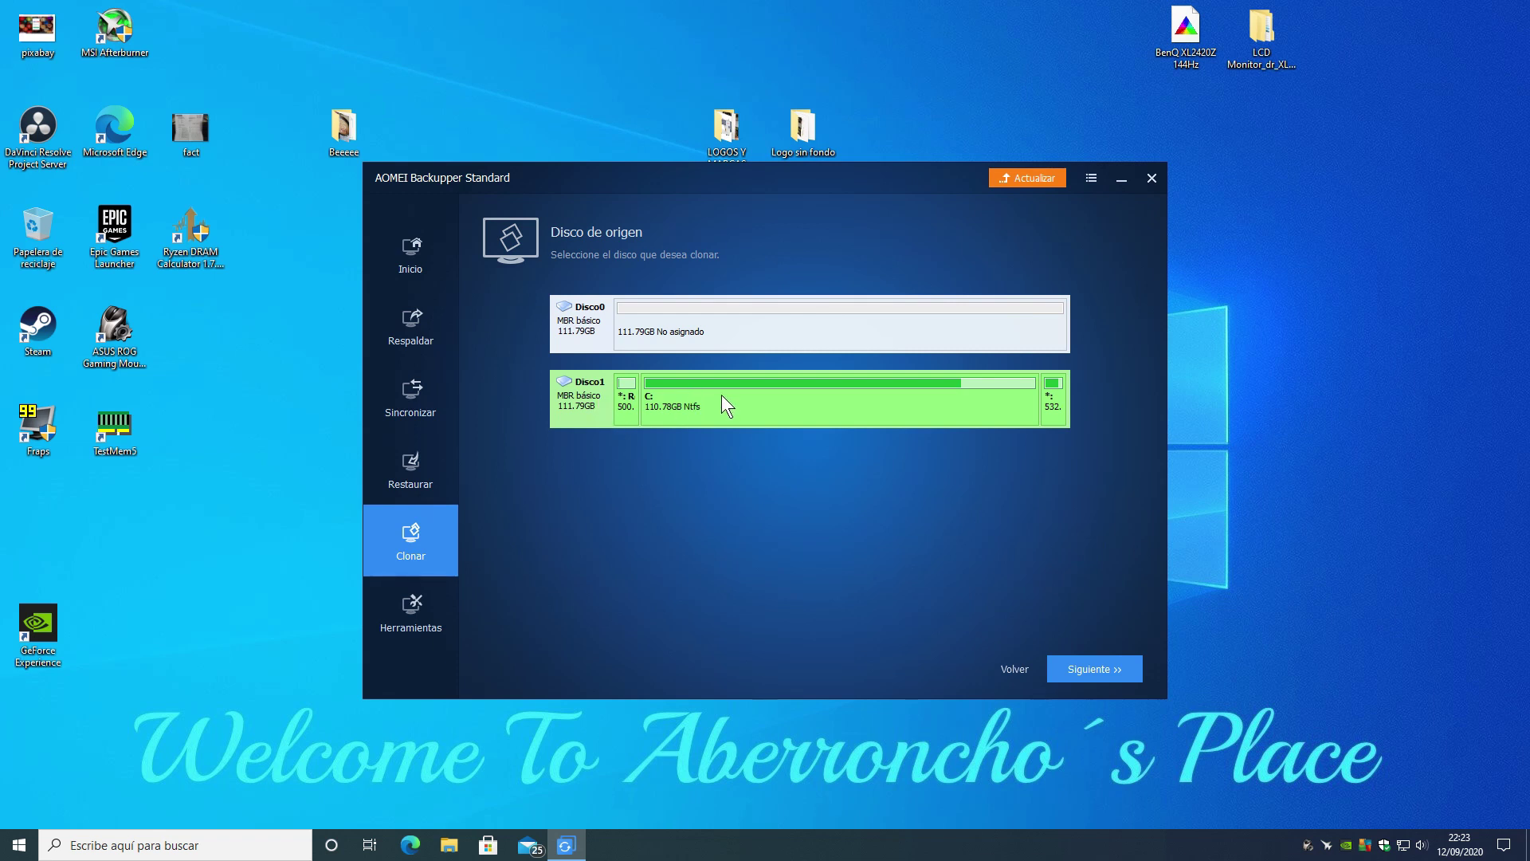
mouse_move(681, 402)
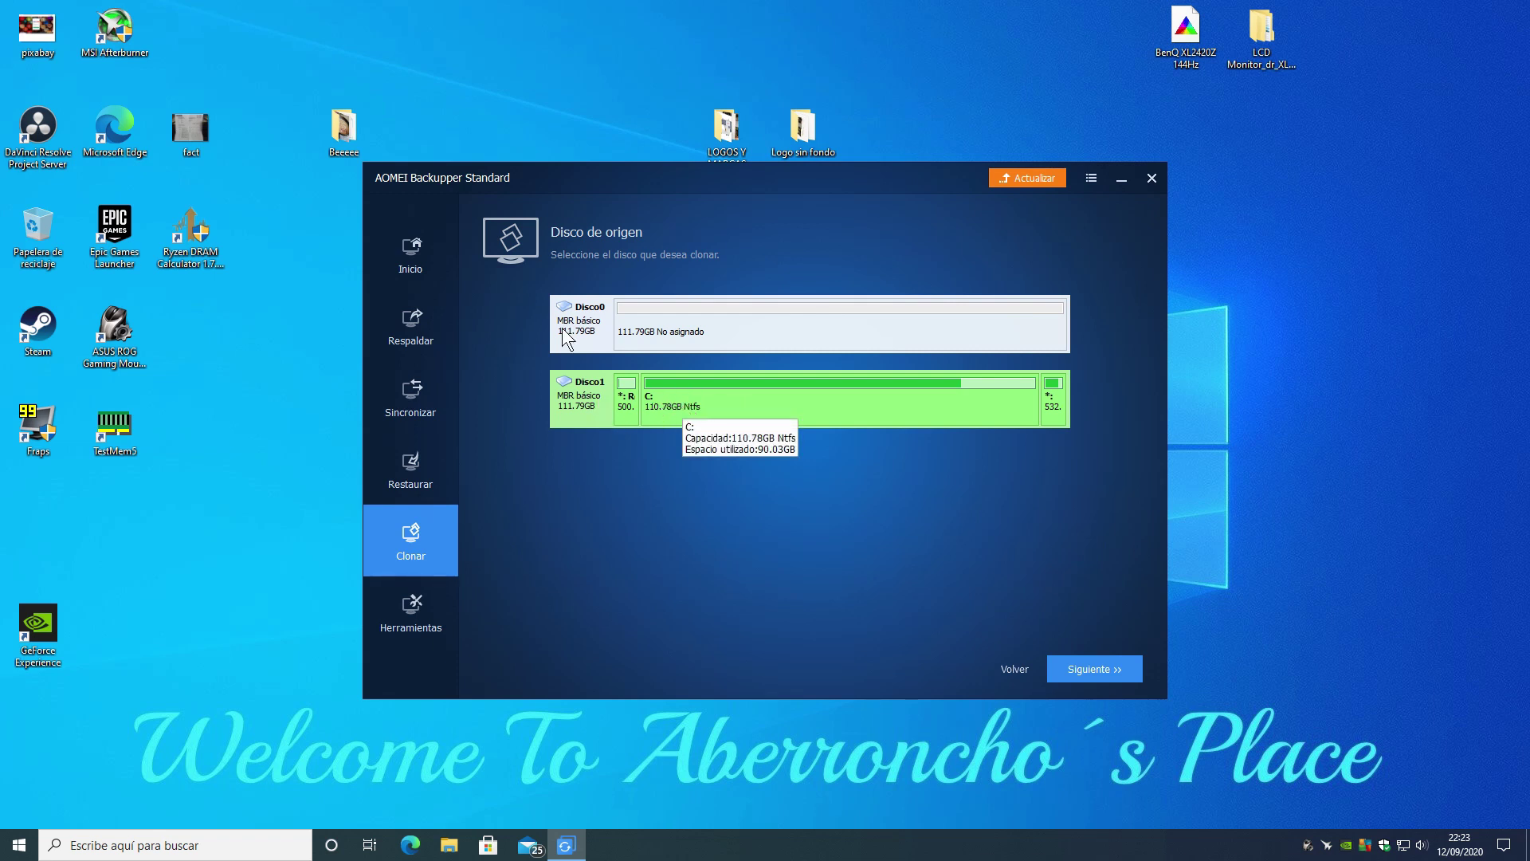
click(1100, 665)
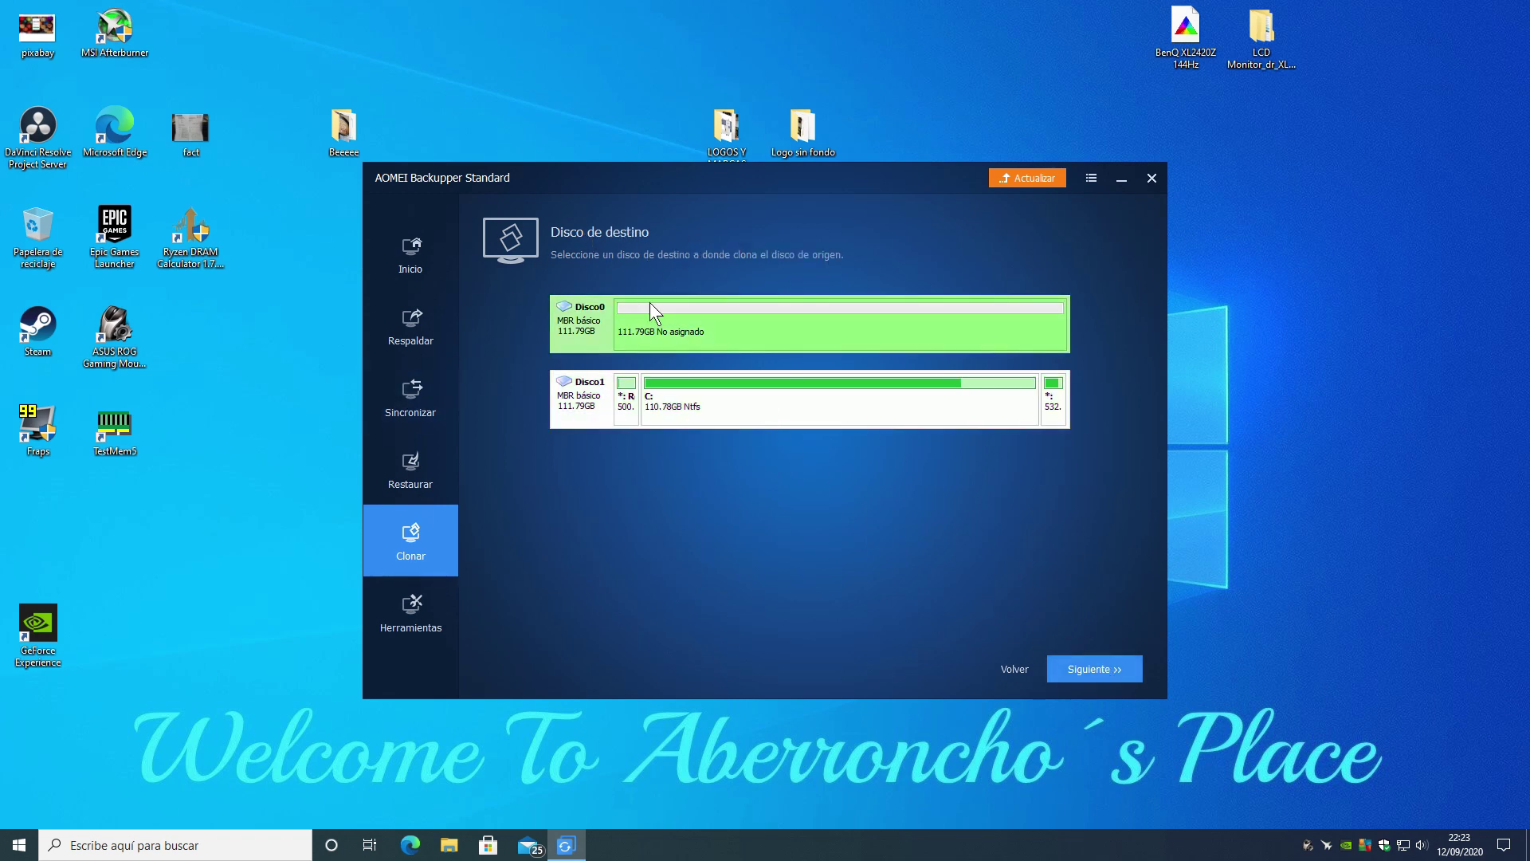
mouse_move(680, 338)
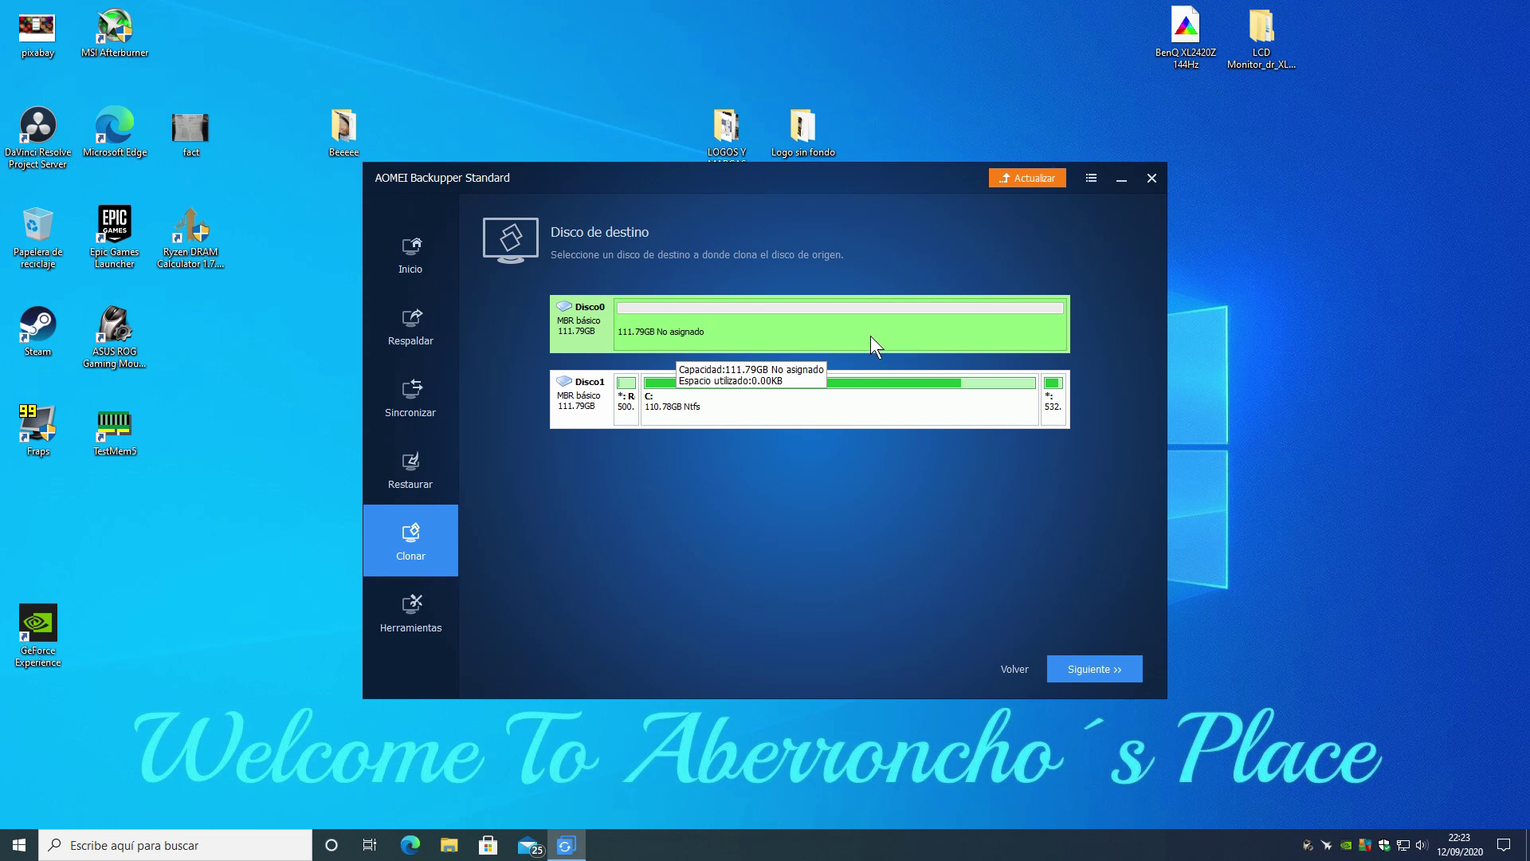
Run the clone of Disco 1 onto Disco 0 and close AOMEI Backupper once the task is complete
click(1102, 676)
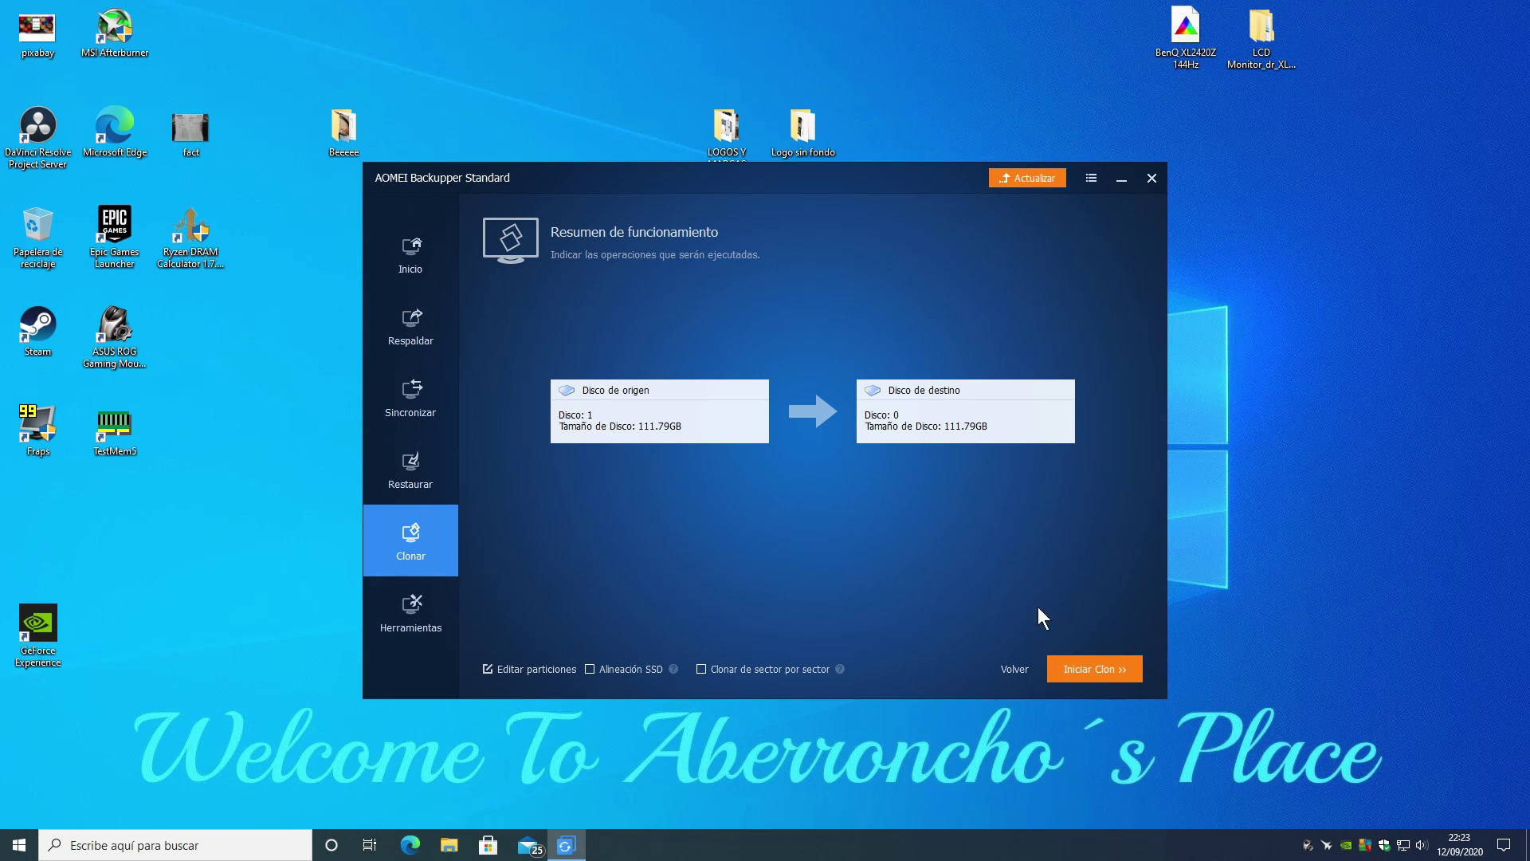
click(1102, 668)
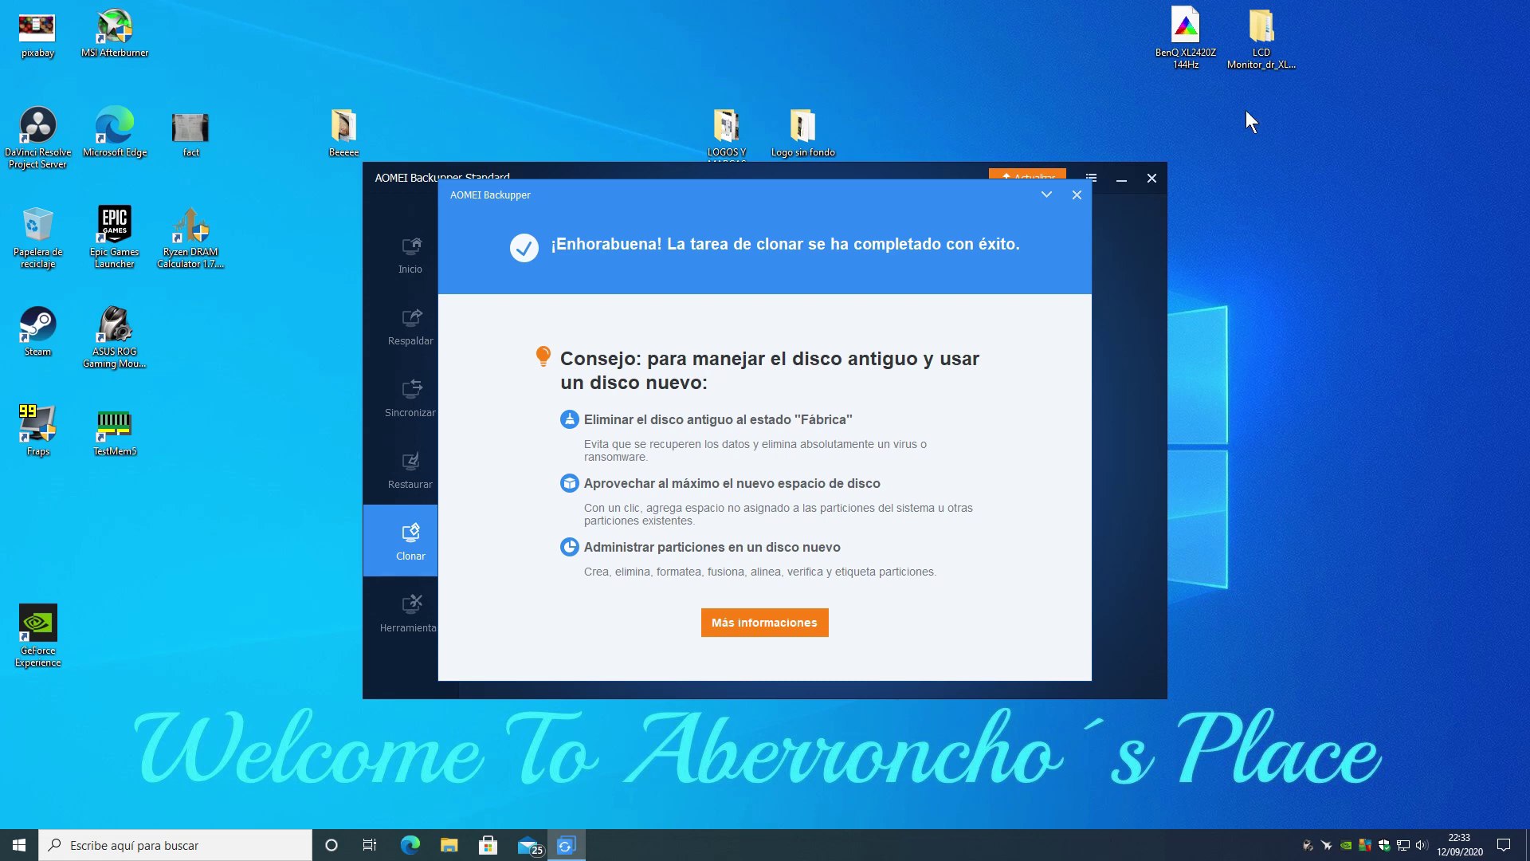
click(1089, 200)
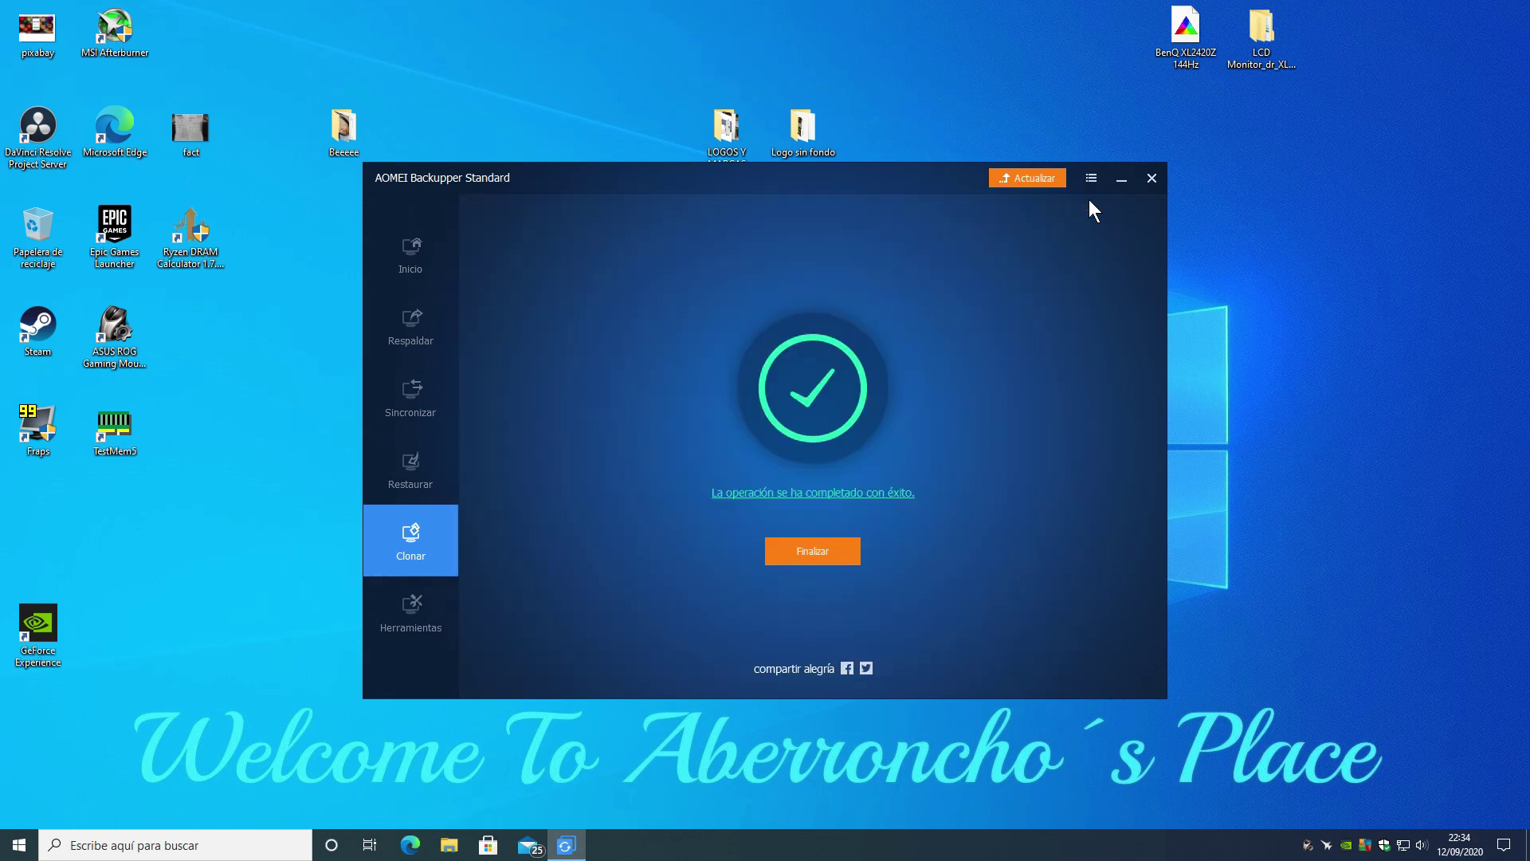
click(834, 553)
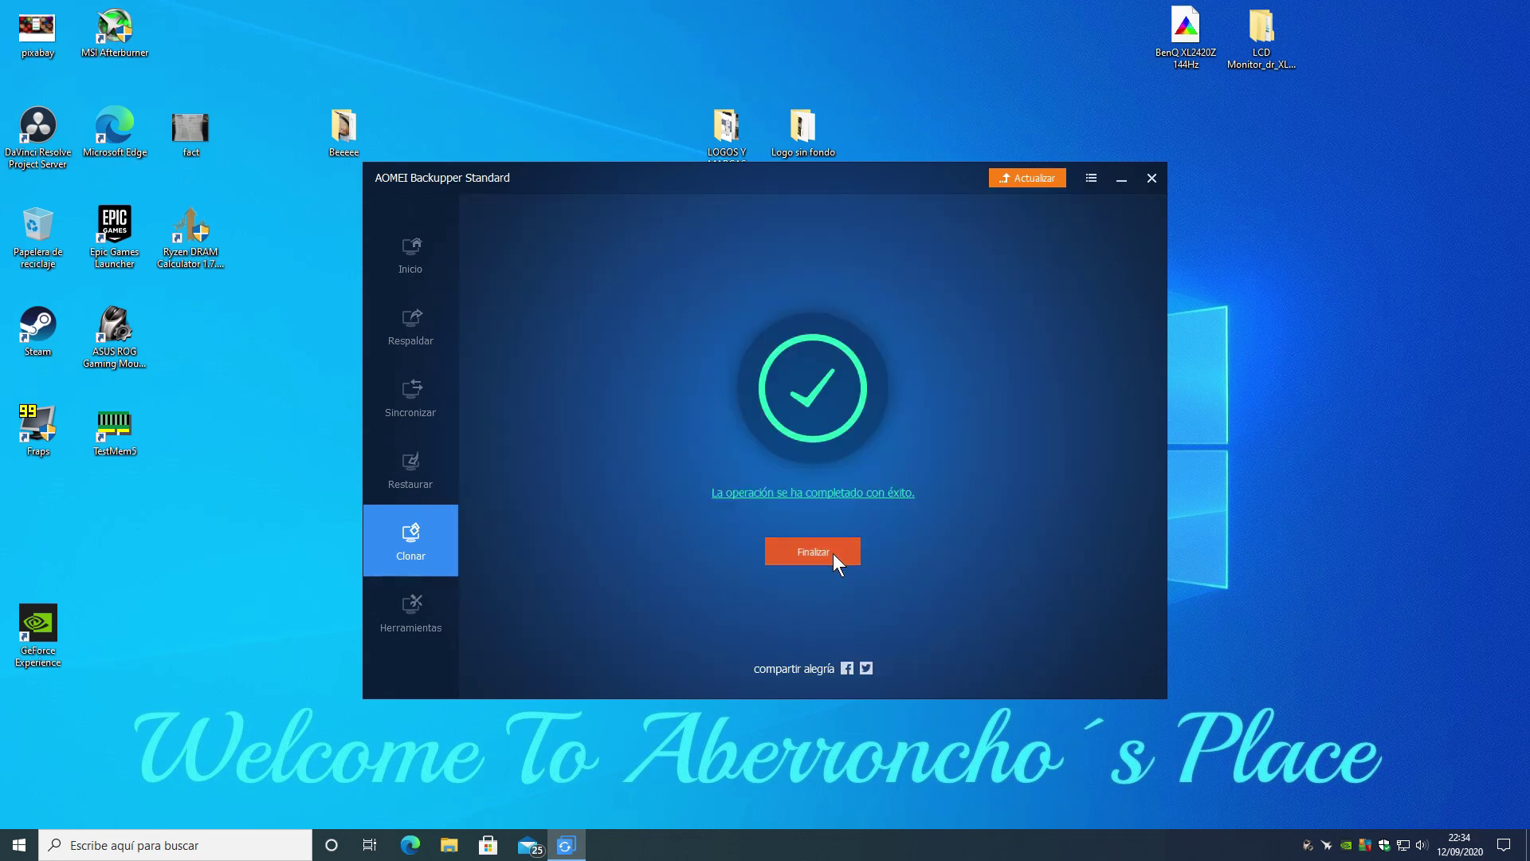
click(1151, 180)
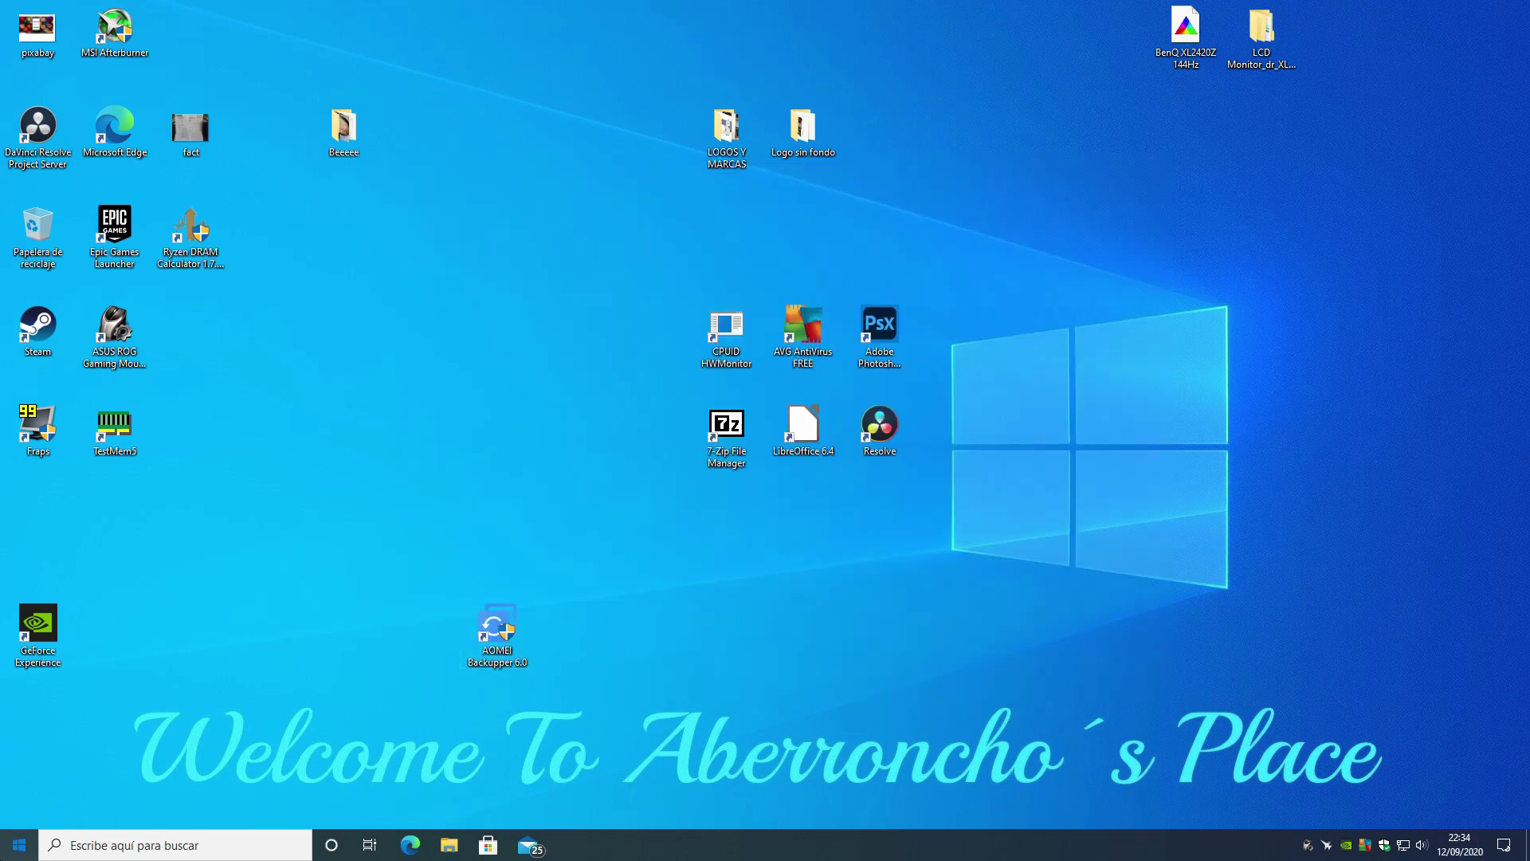
Open Este equipo and compare the local drives C: and D:
click(19, 844)
click(290, 780)
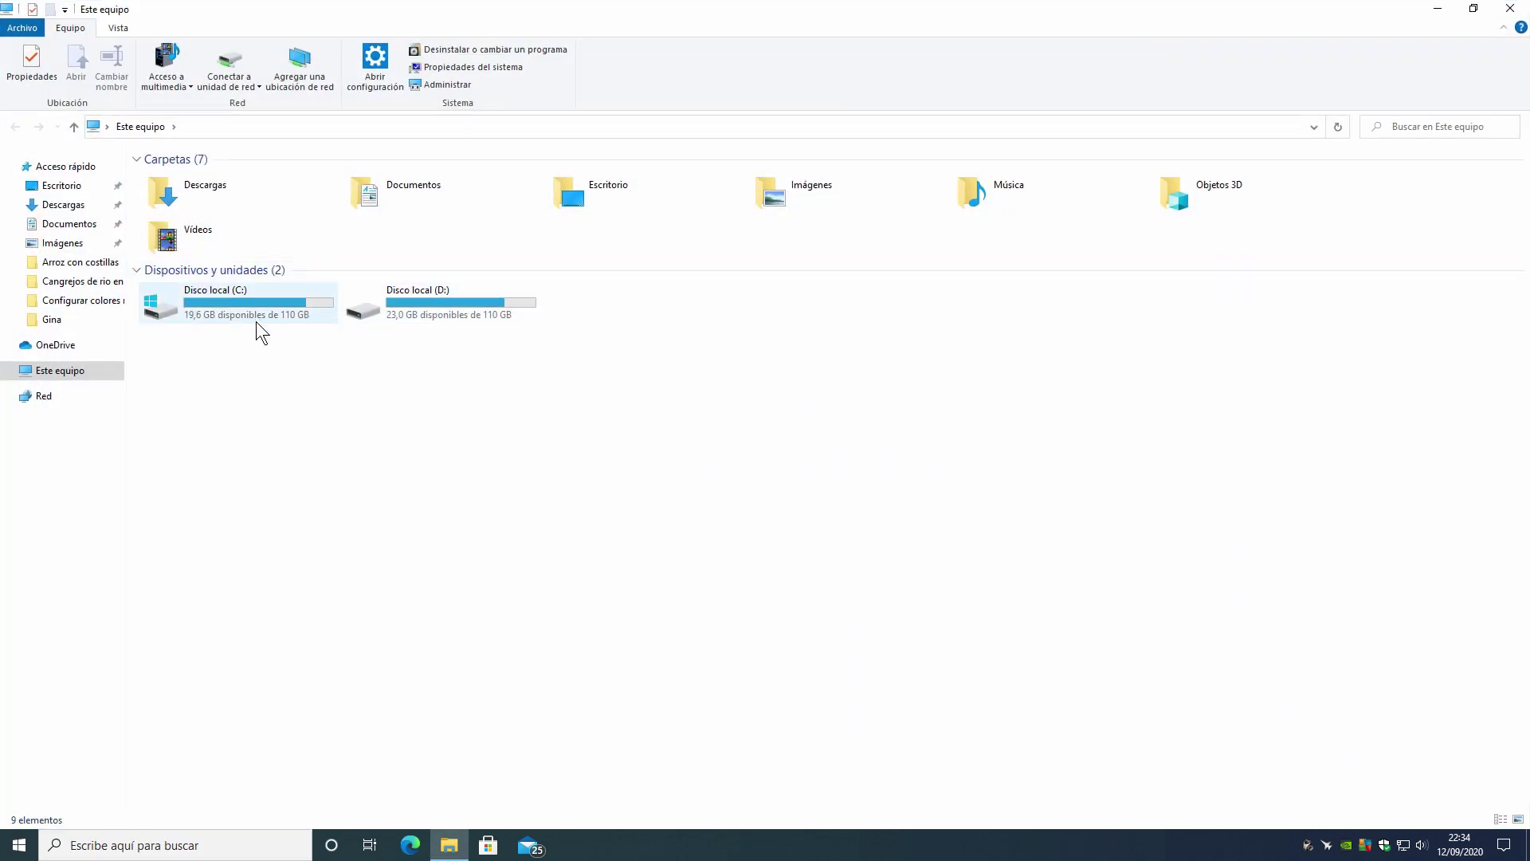
click(256, 322)
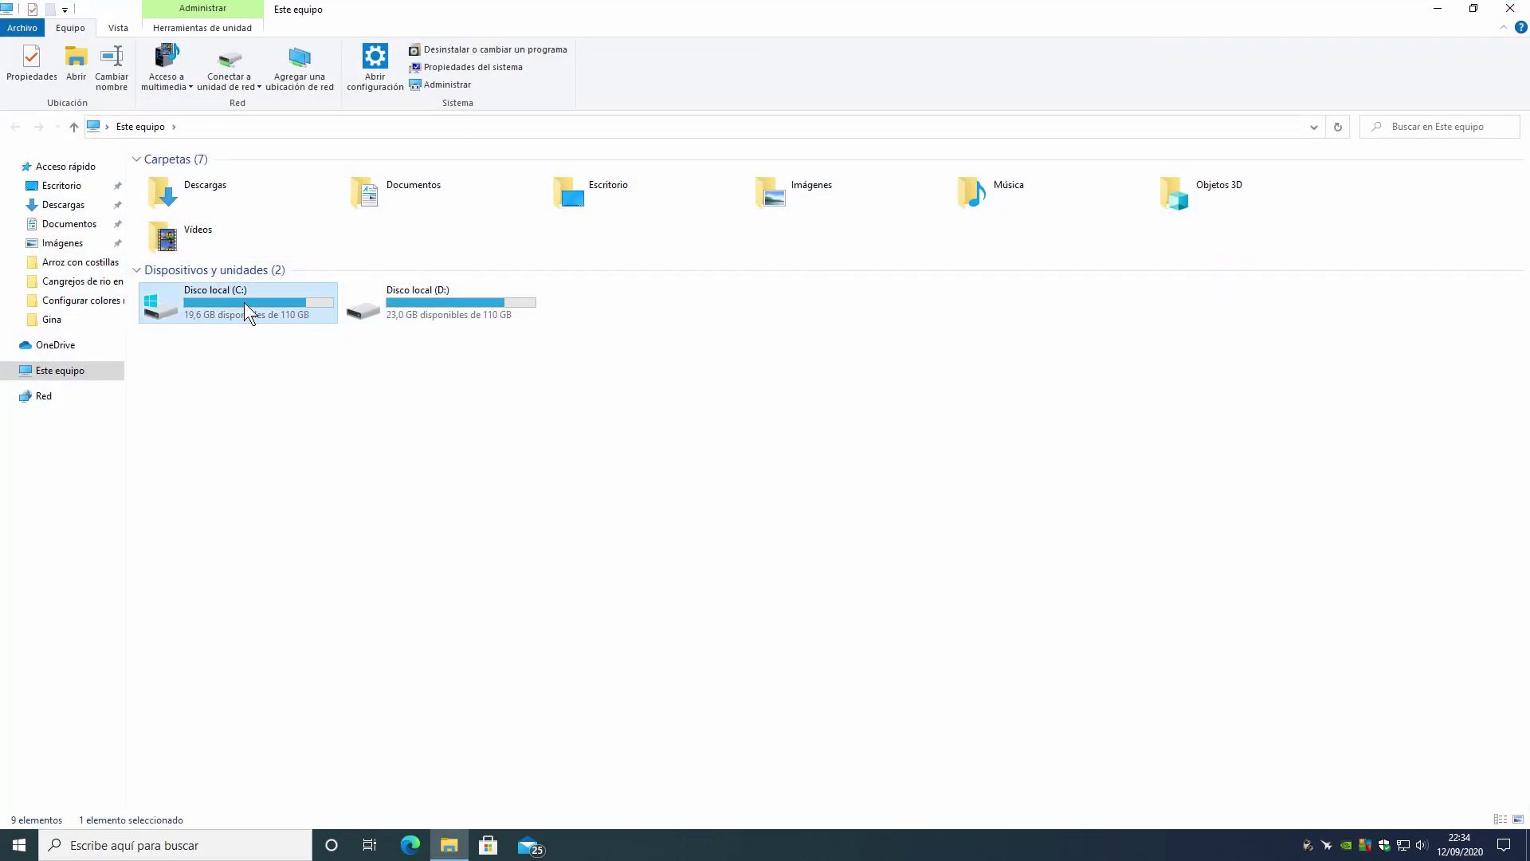
click(442, 287)
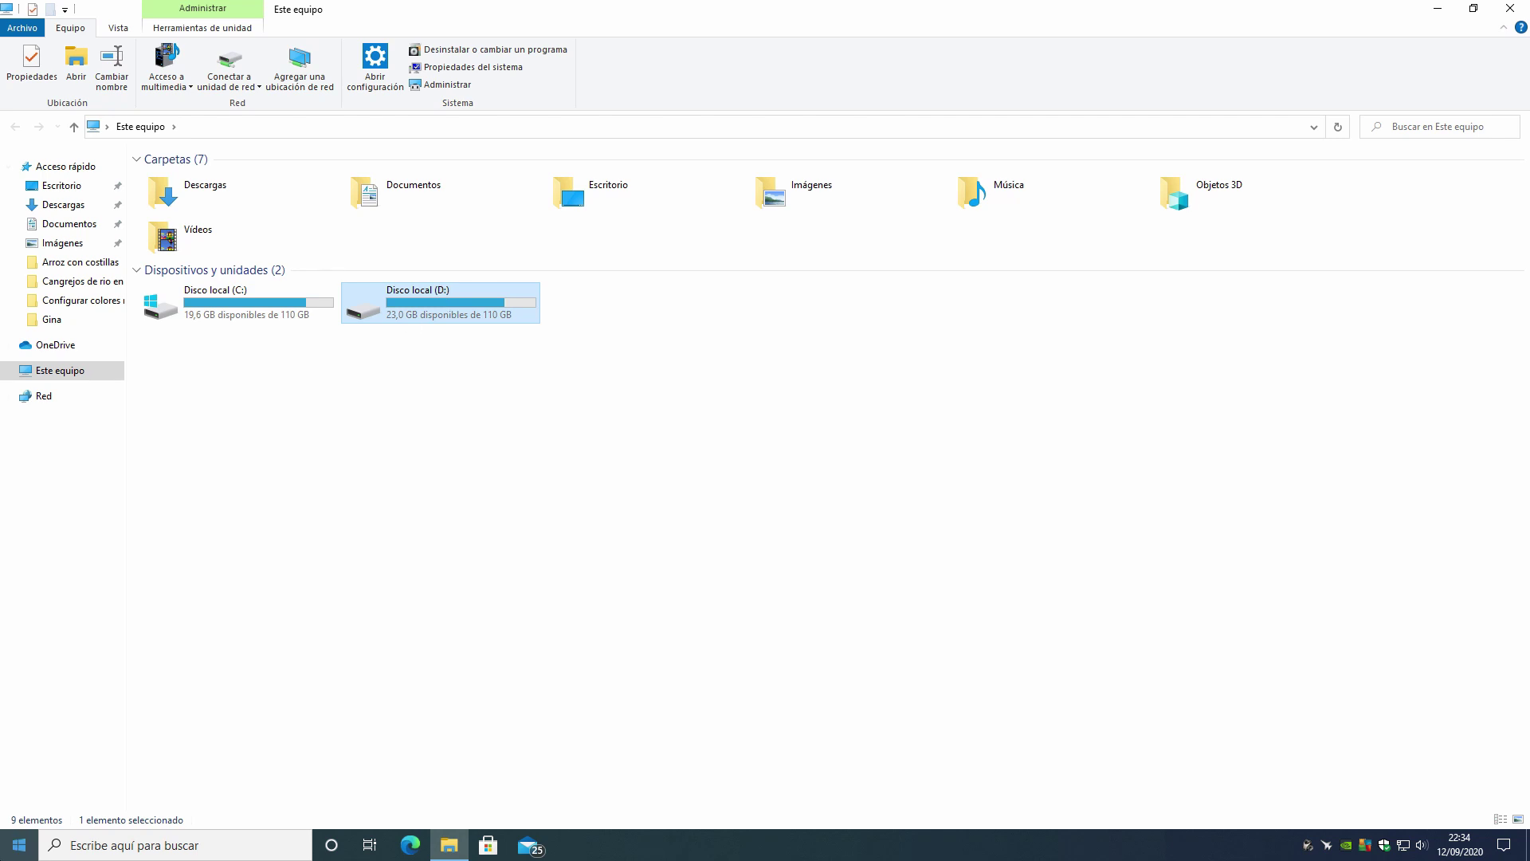
Search Windows for "adminis", open Crear y formatear particiones del disco duro, and maximize the disk management window
key(super+s)
text(ad)
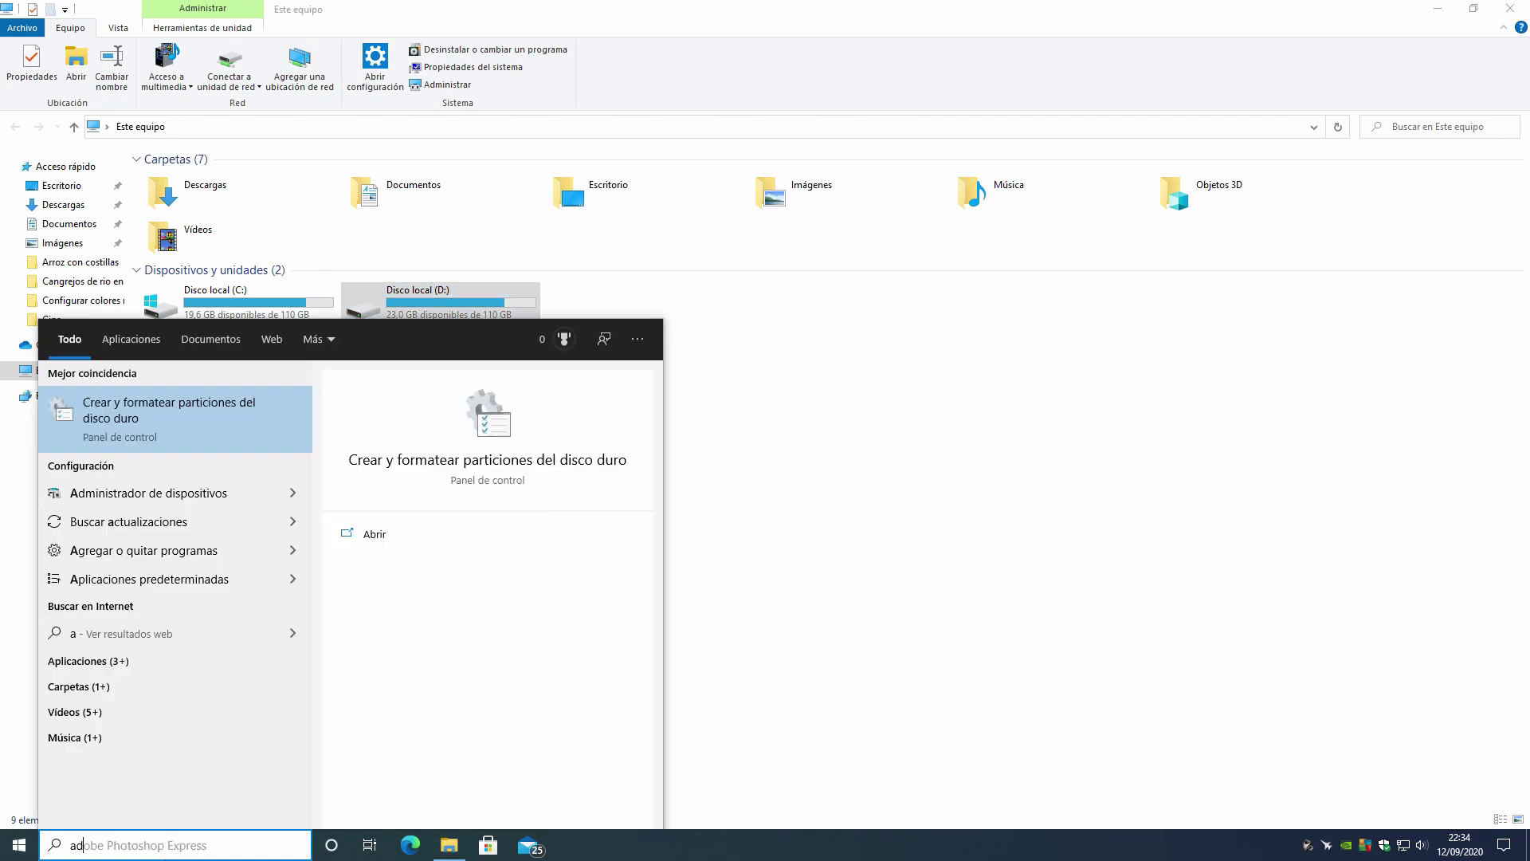
text(minis)
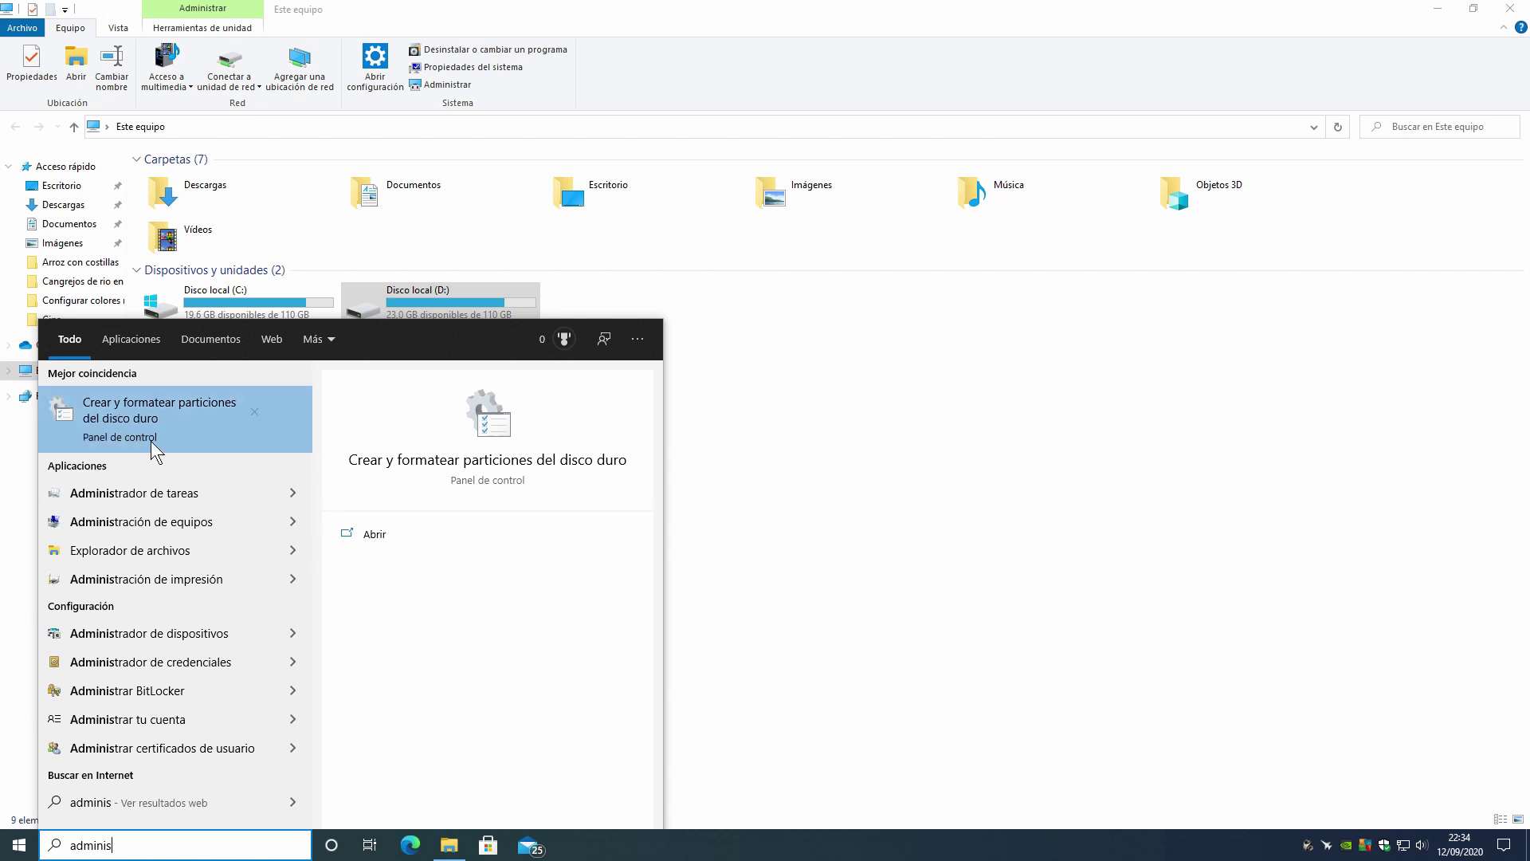
click(207, 413)
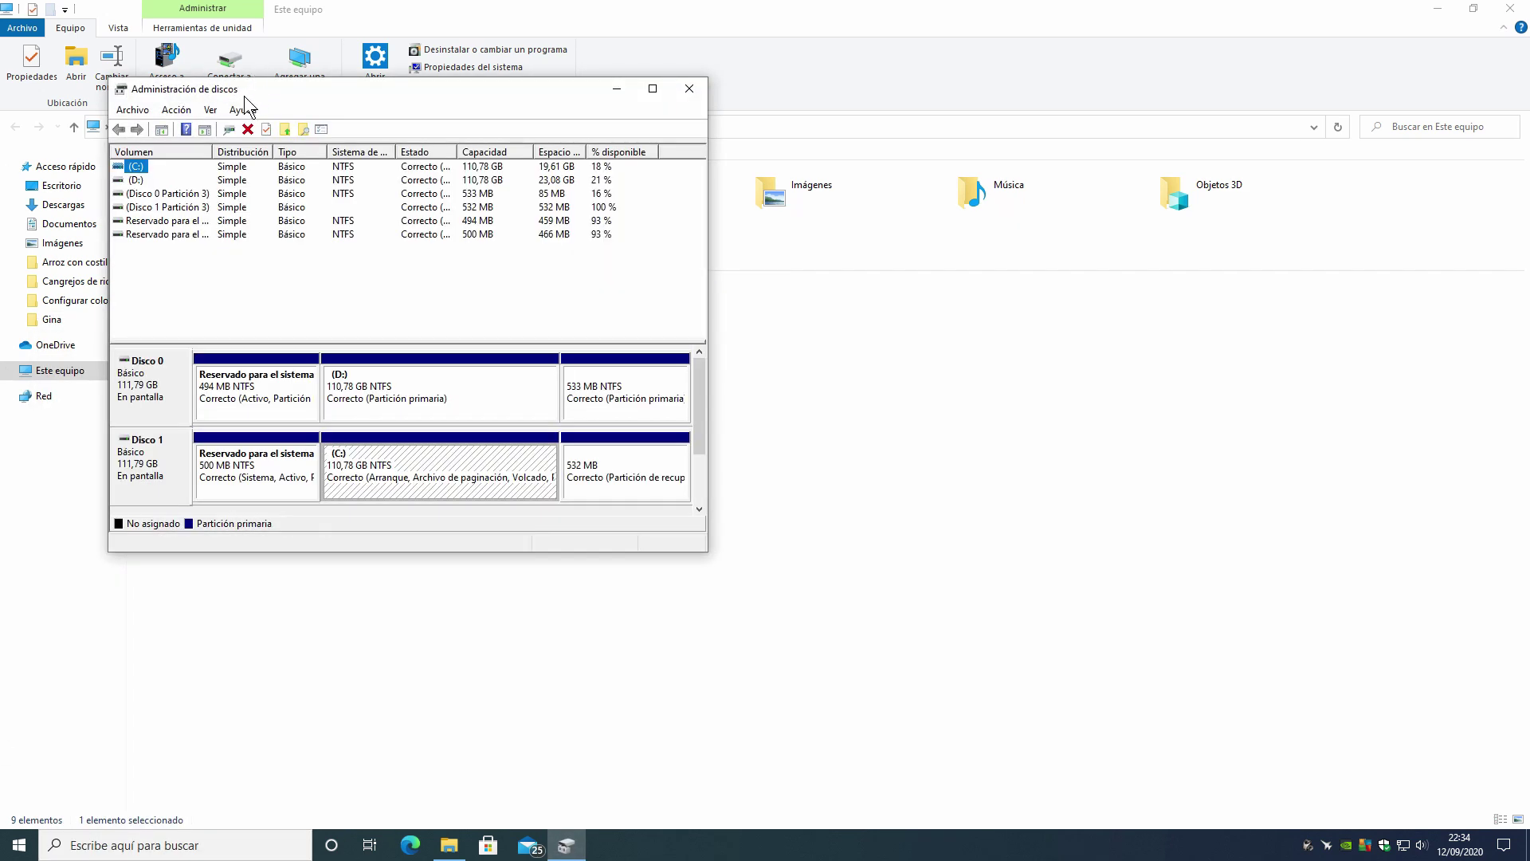
double_click(279, 93)
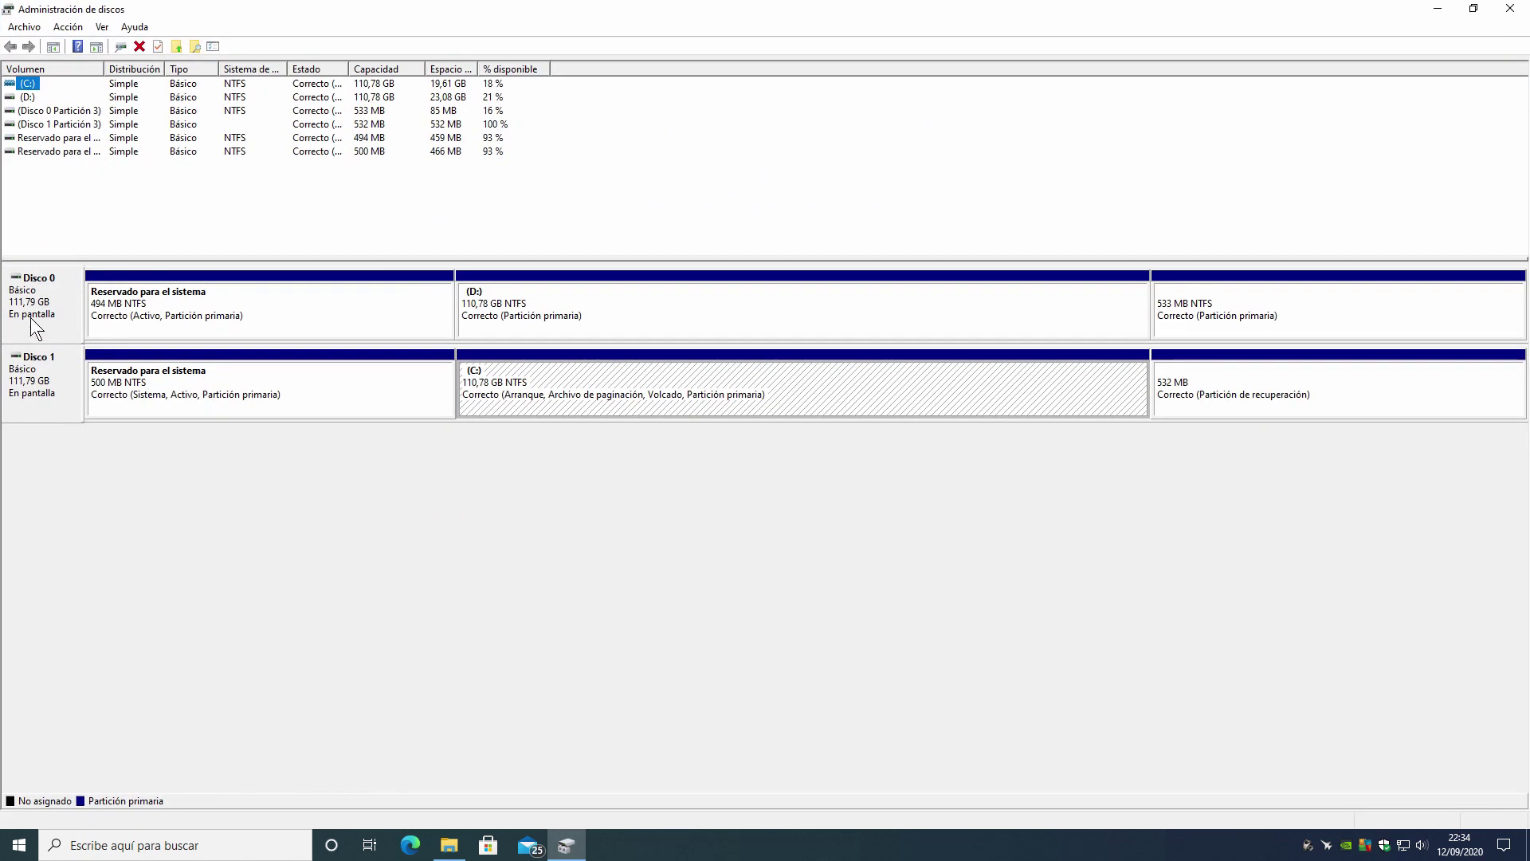
click(44, 307)
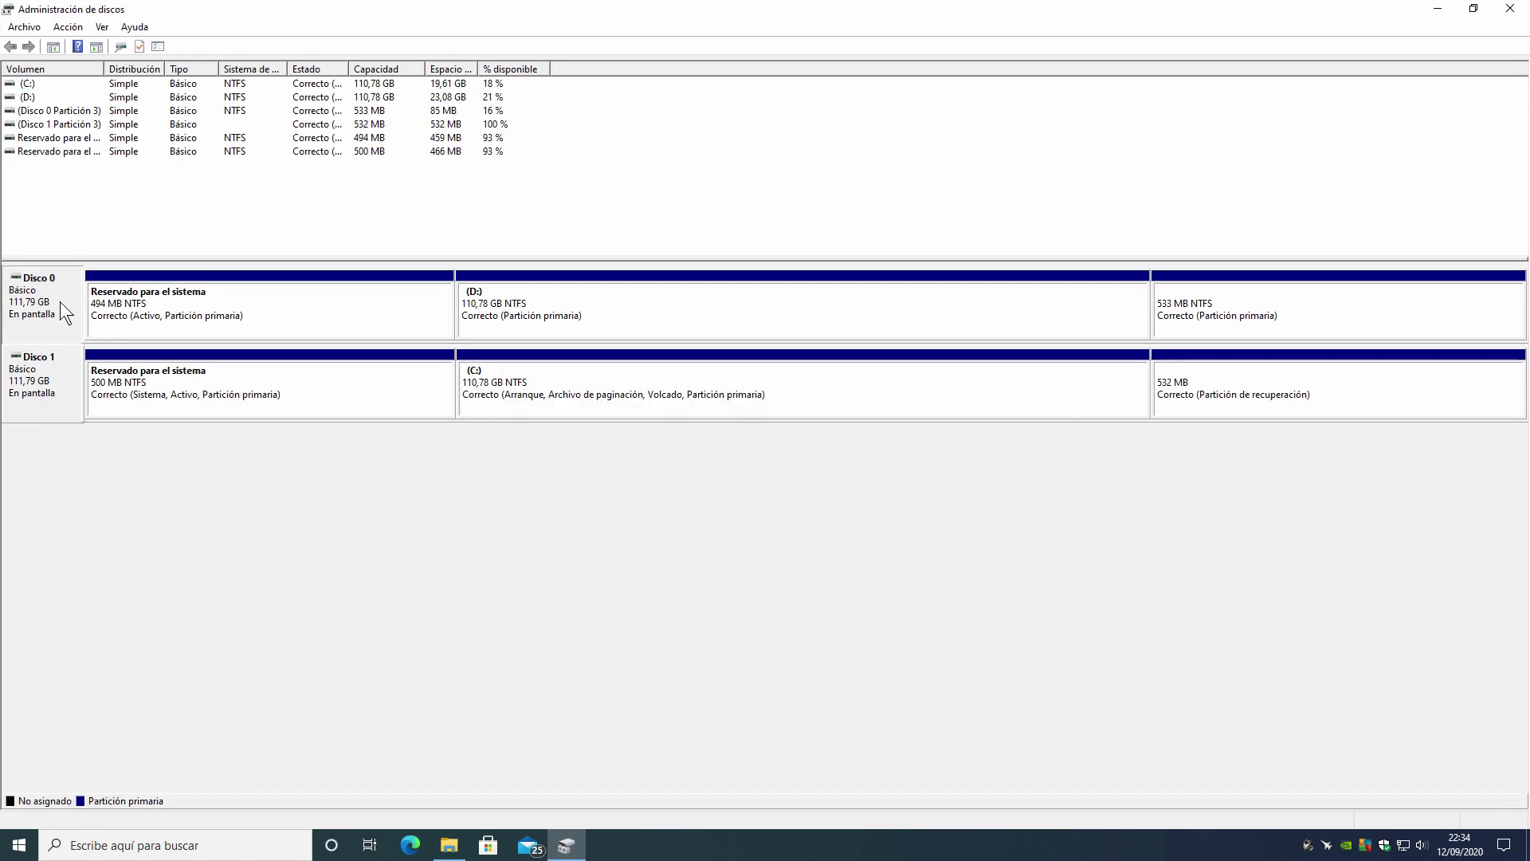
right_click(16, 307)
click(134, 480)
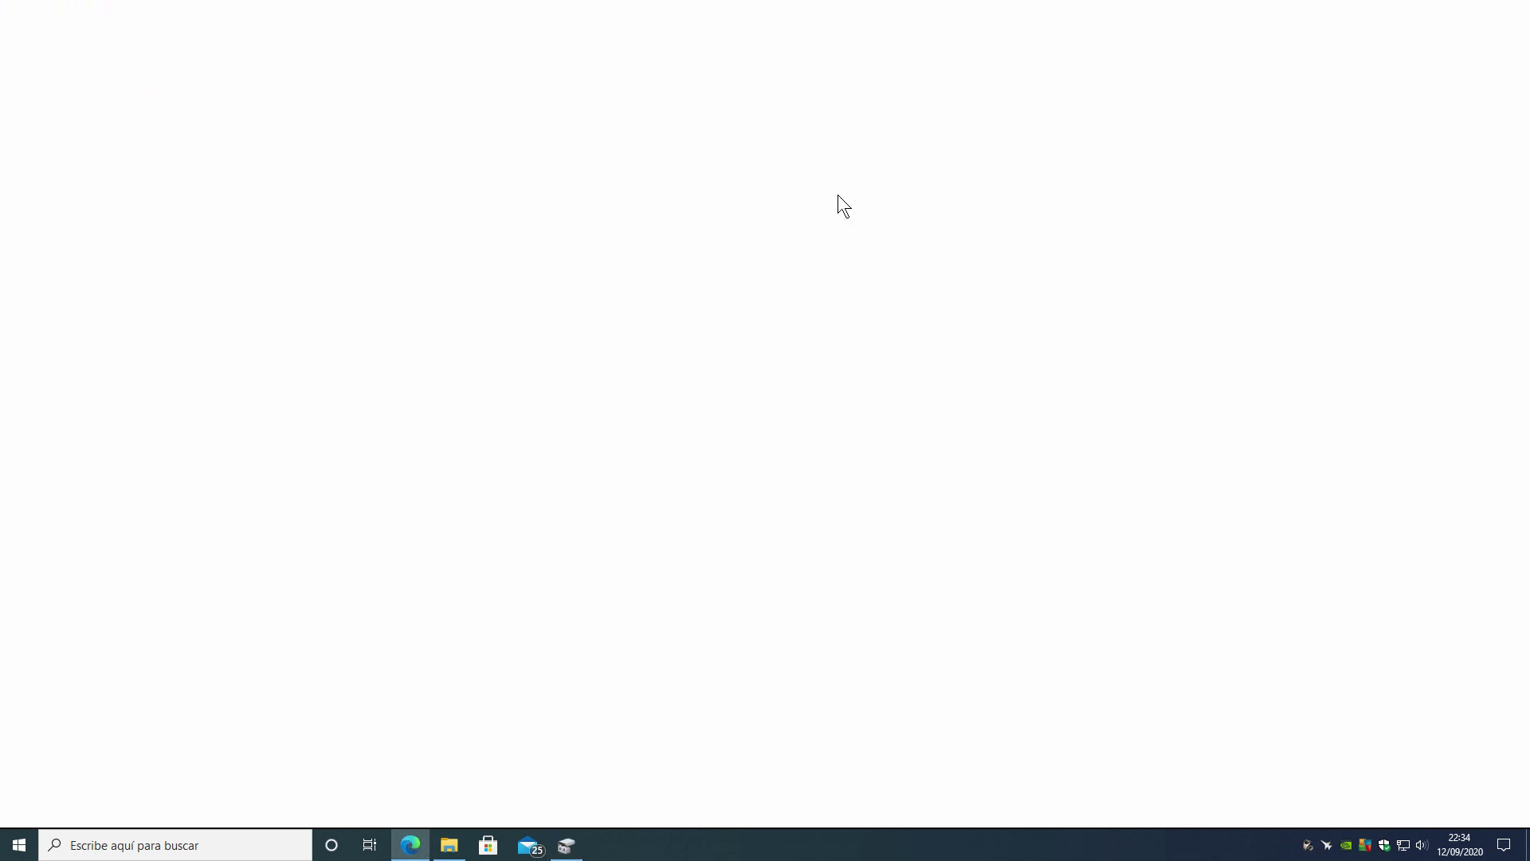
click(1510, 9)
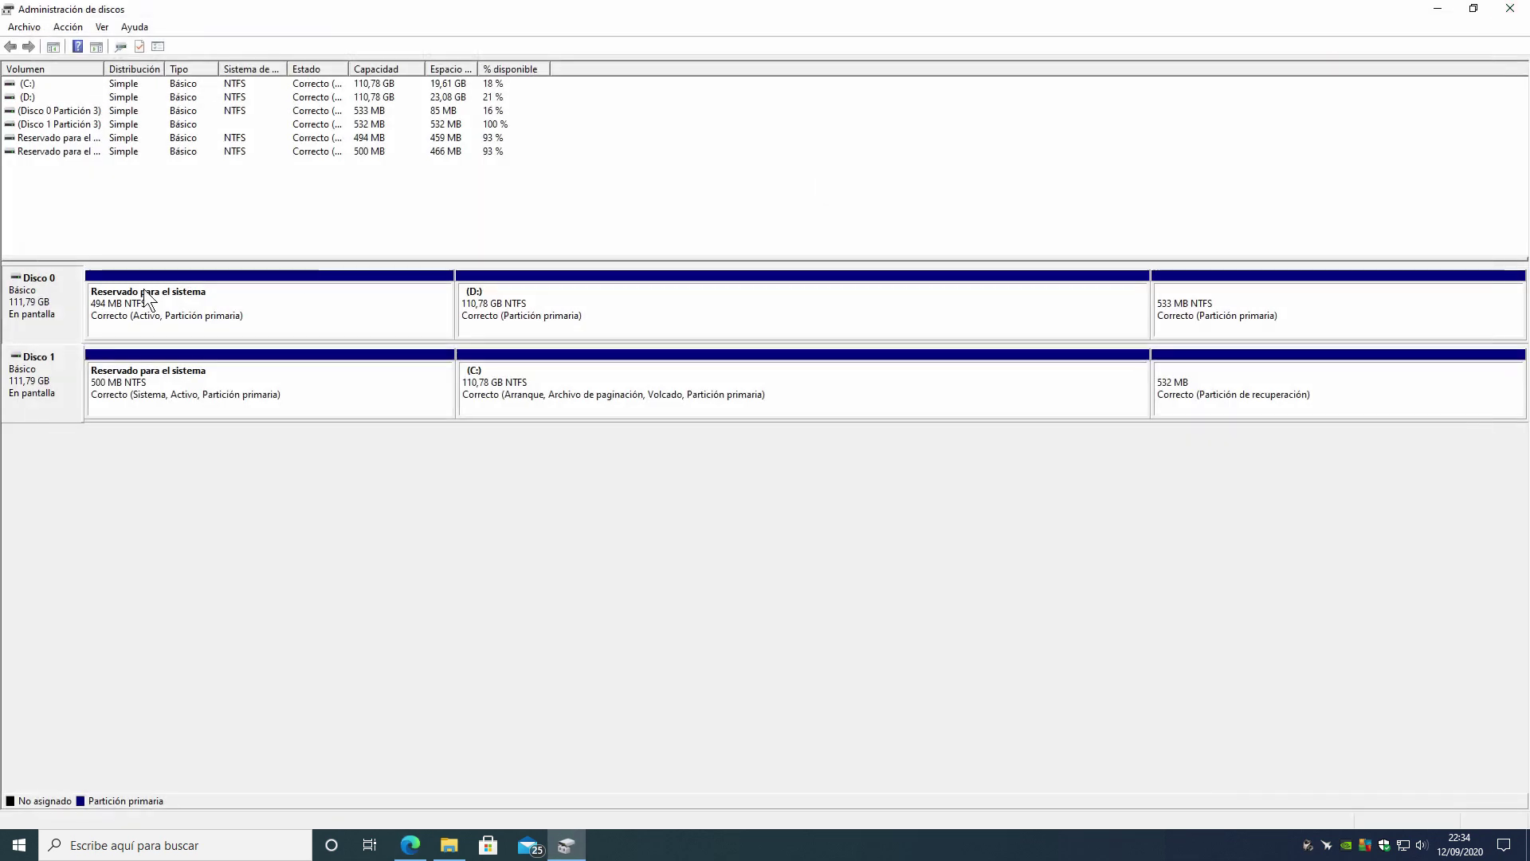
View the device properties of Disco 0 and close them without changes
right_click(23, 304)
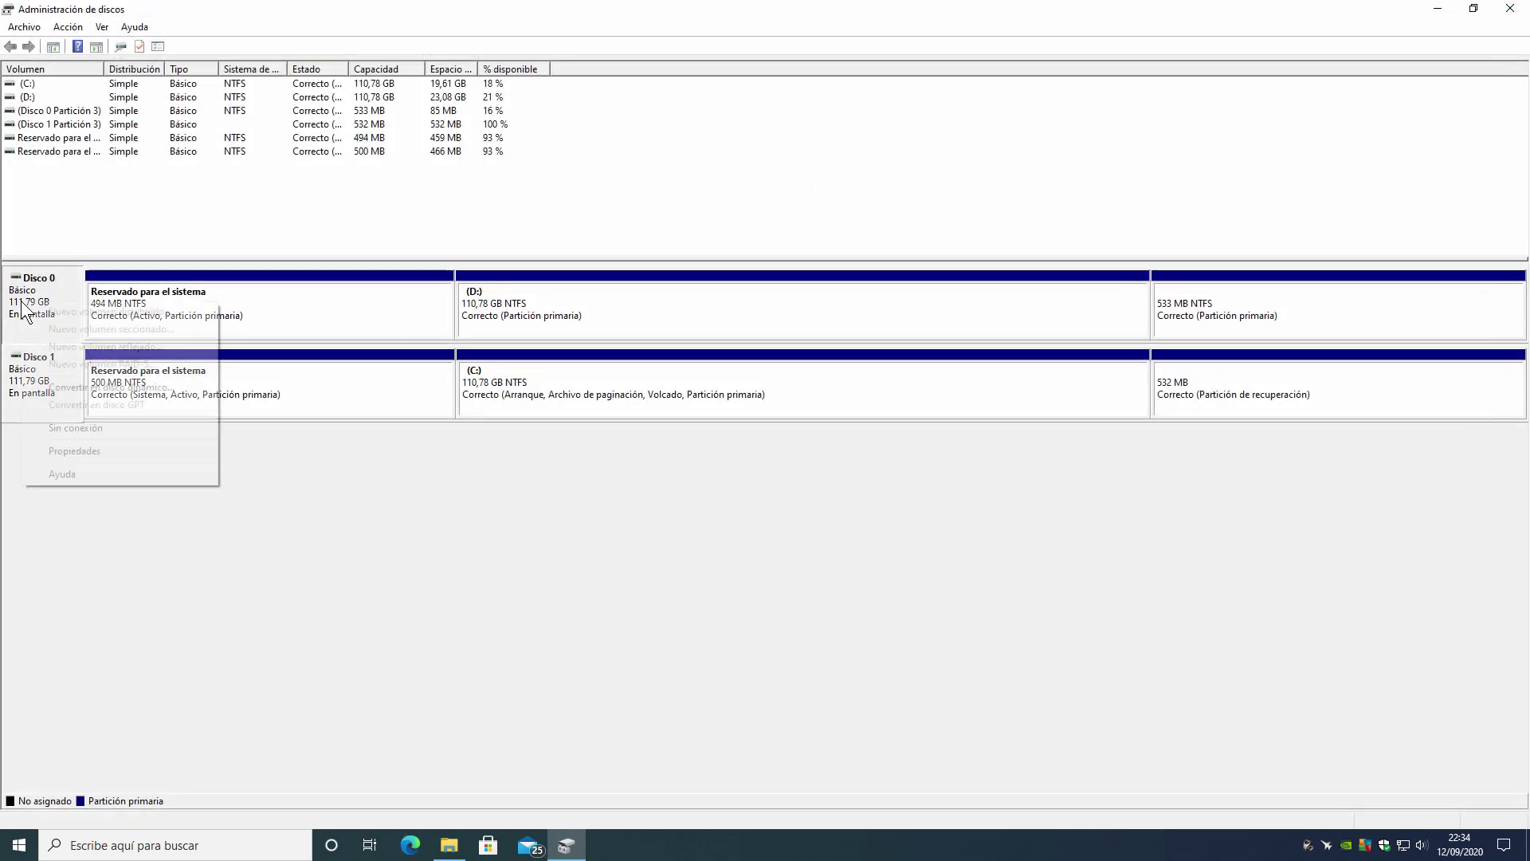
click(81, 443)
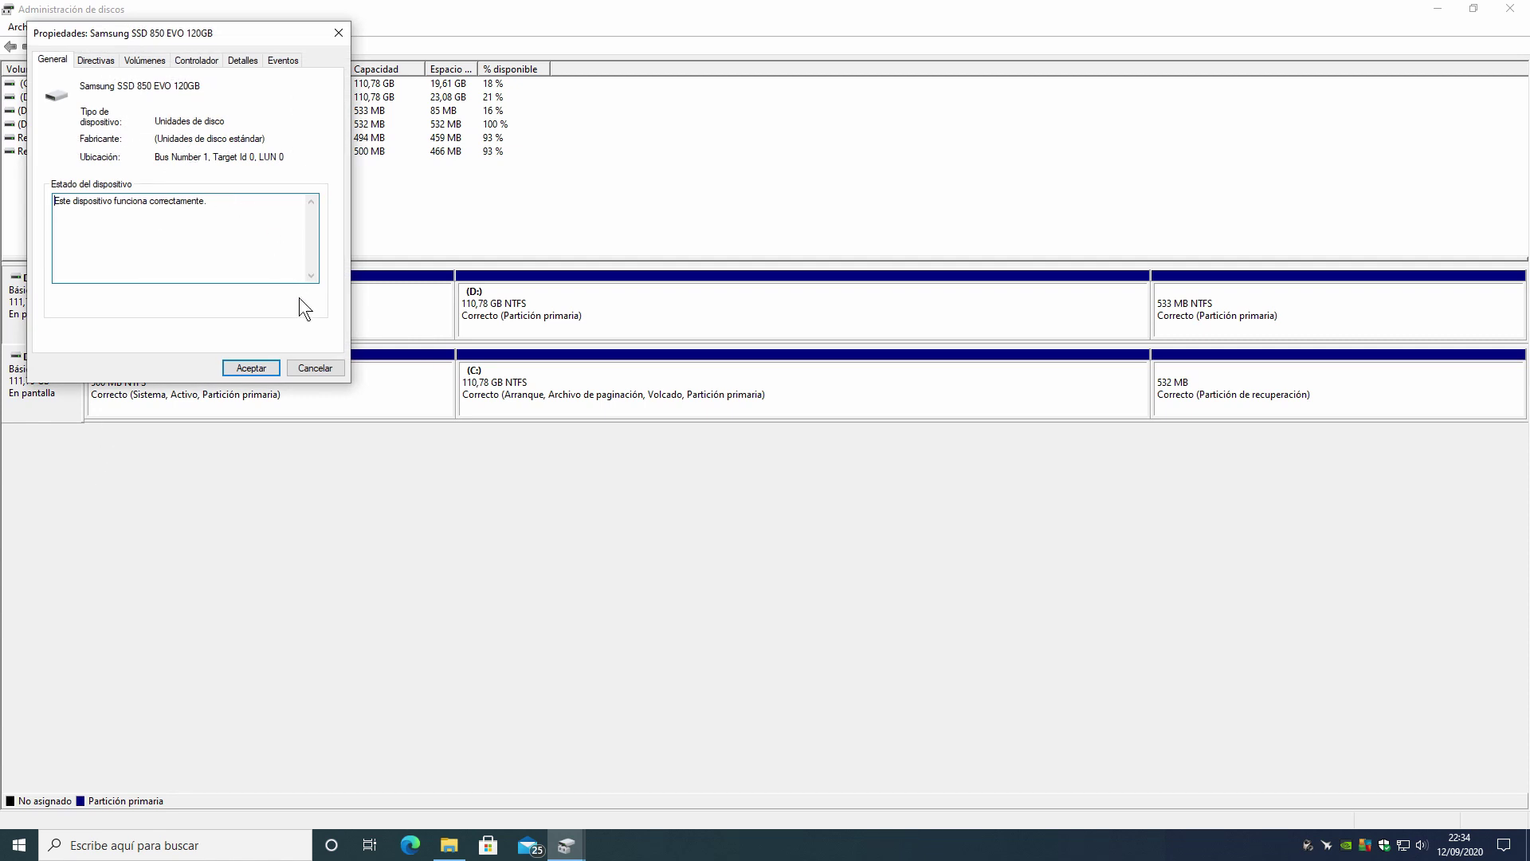
click(313, 369)
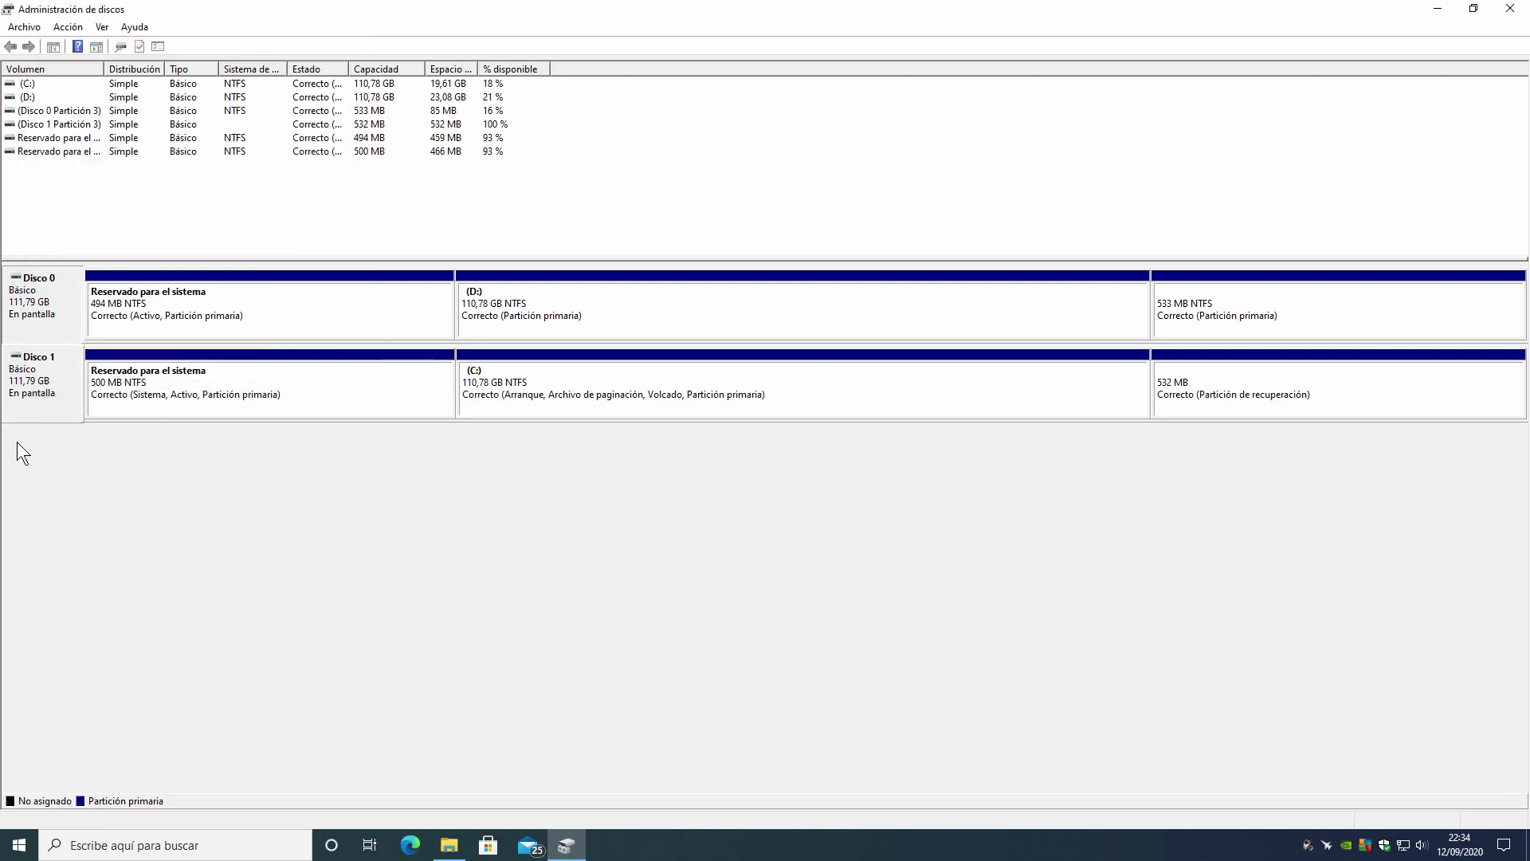
View the device properties of Disco 1, close them without changes, and leave the disk management window
right_click(26, 371)
click(160, 520)
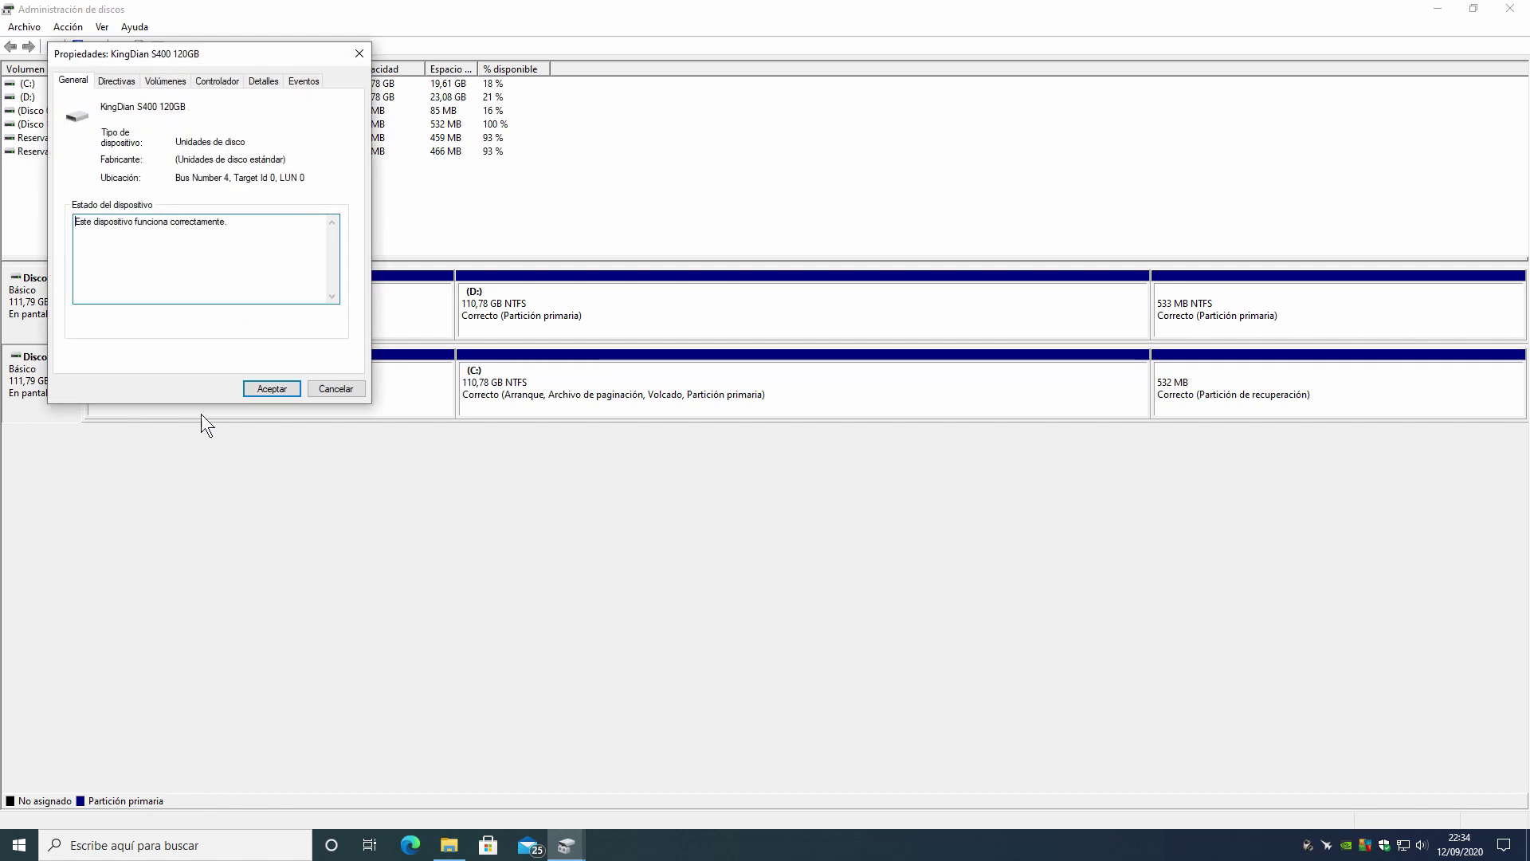
click(324, 386)
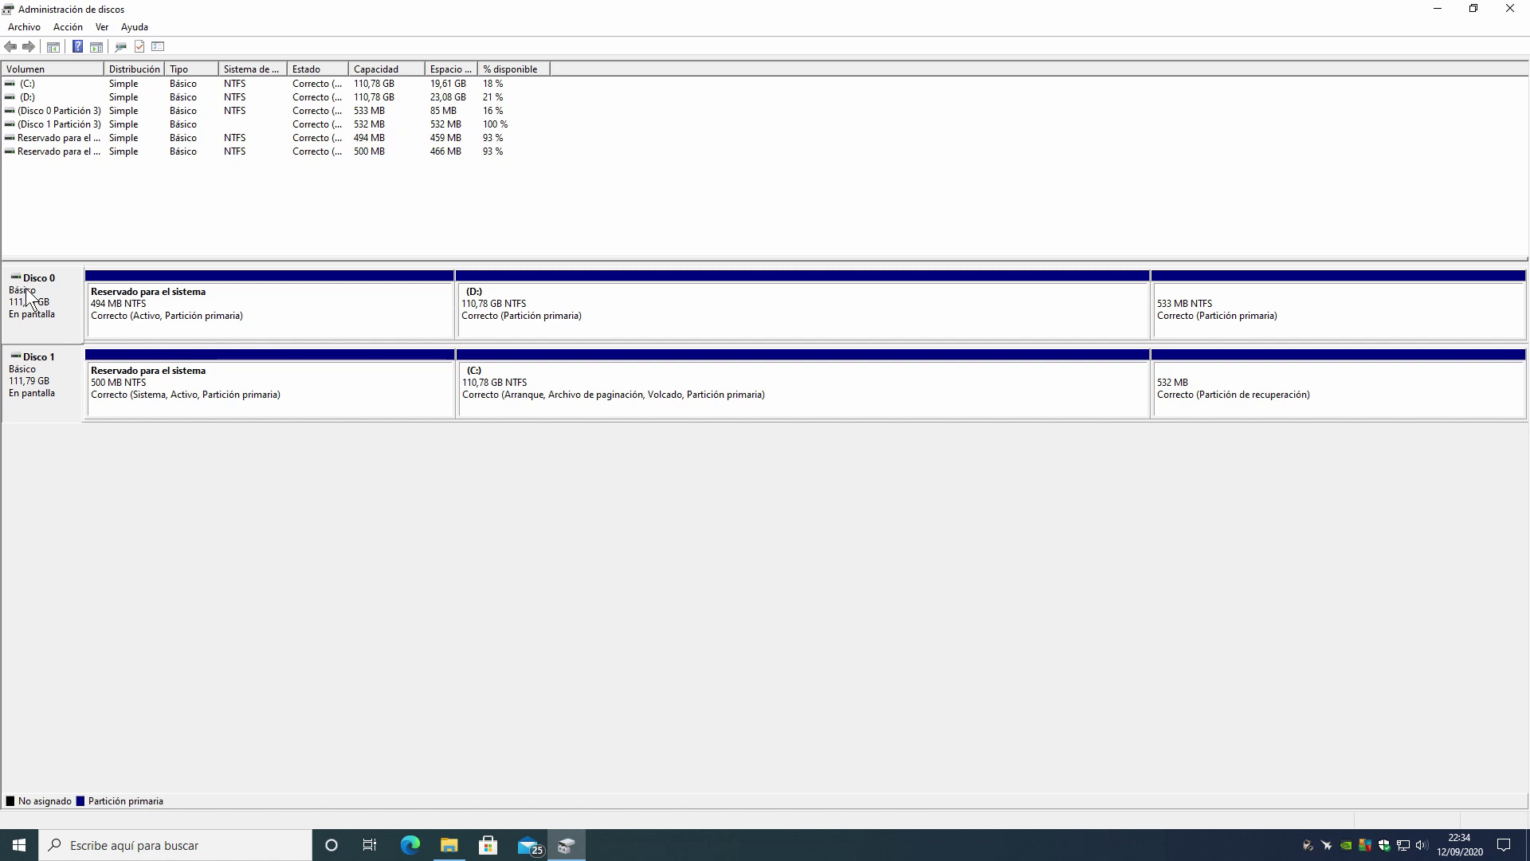
key(alt+Tab)
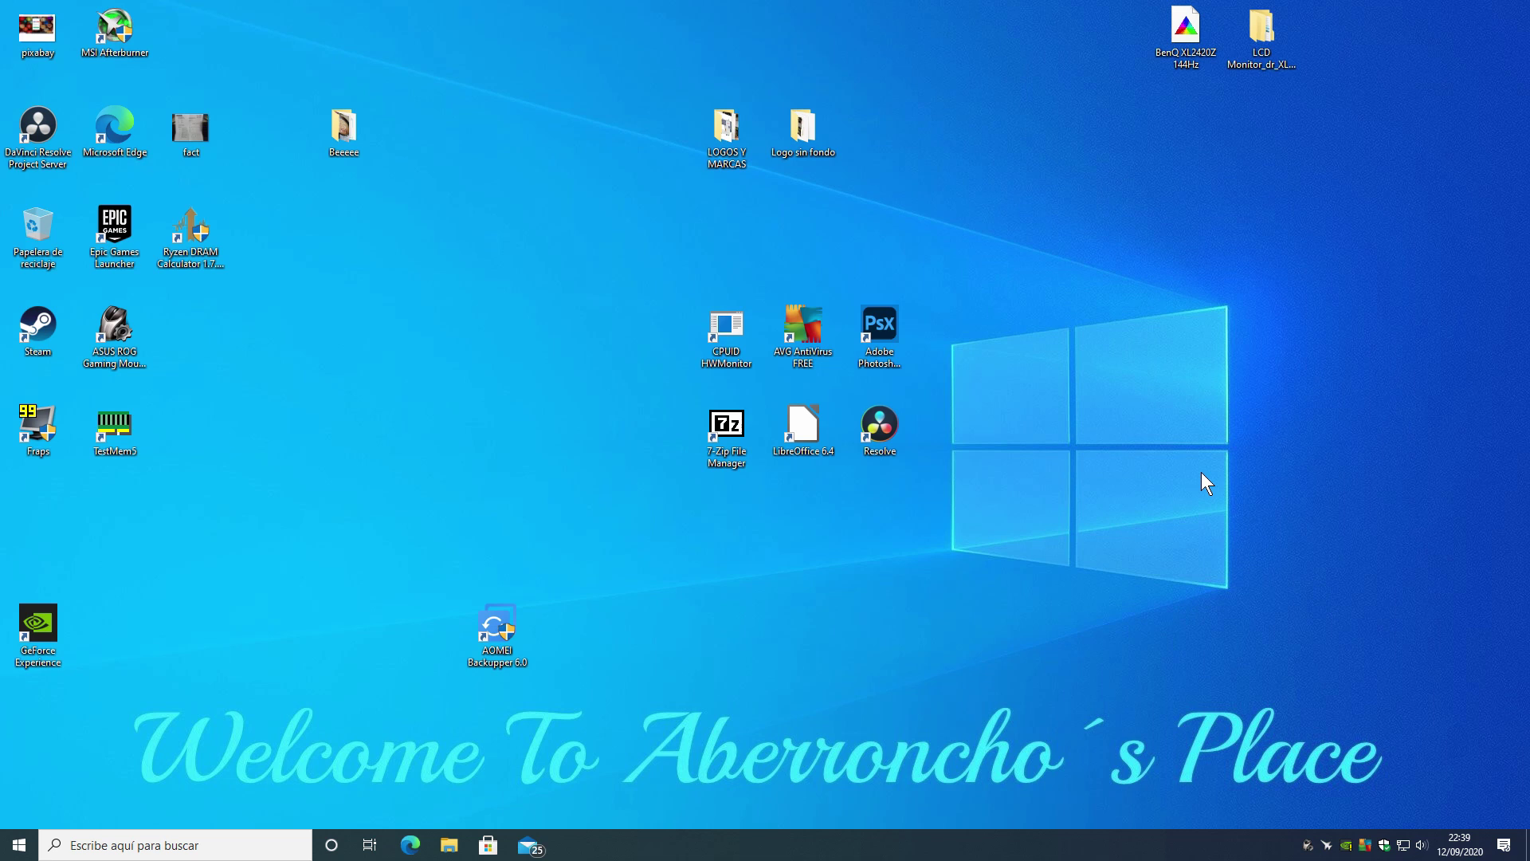
Open the system properties of Este equipo from its Start tile
key(super)
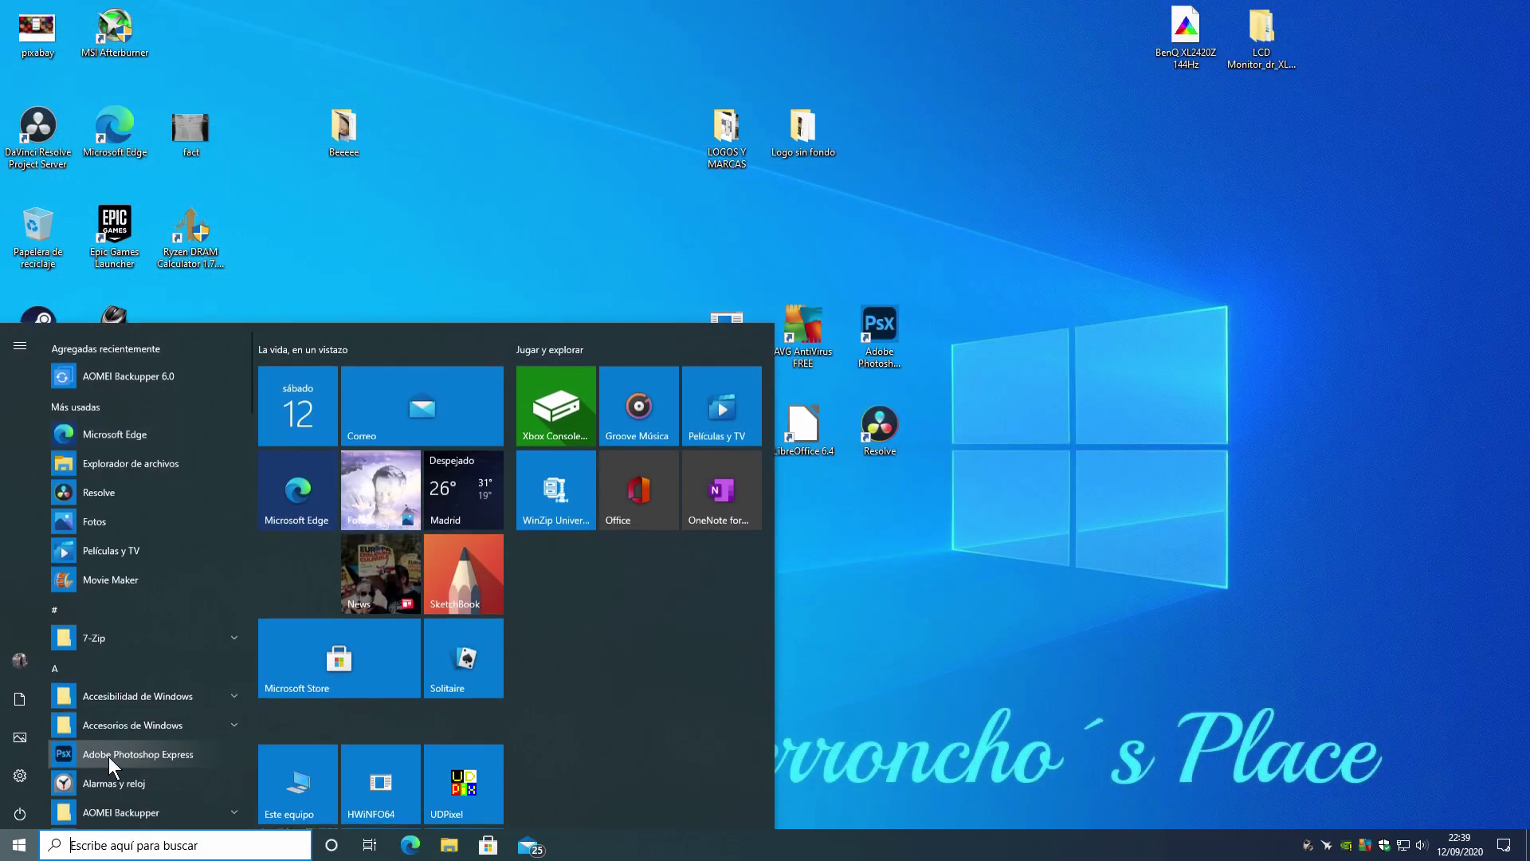
right_click(301, 777)
mouse_move(424, 739)
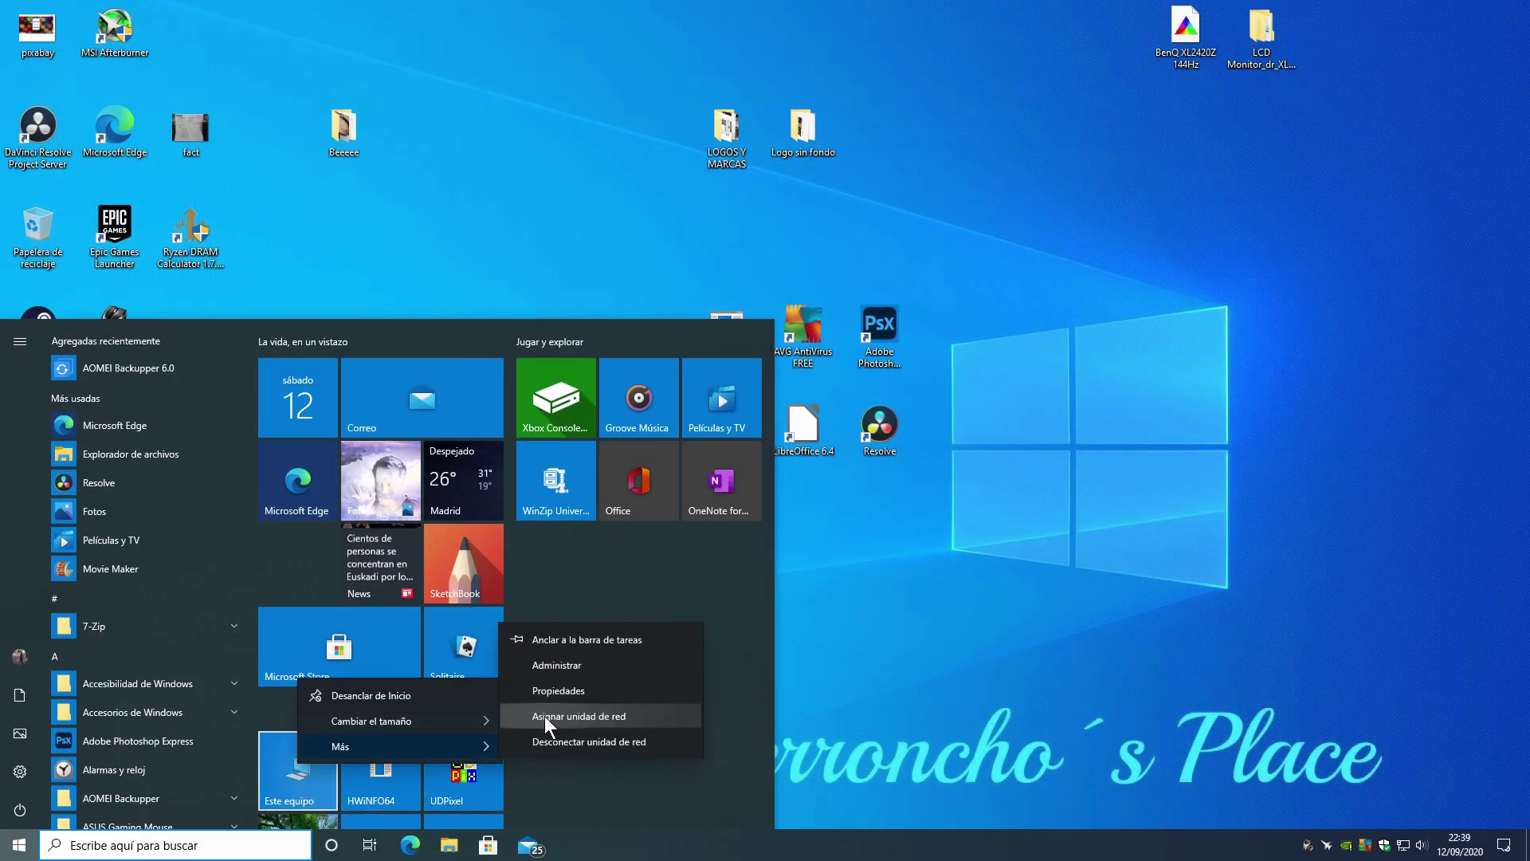
click(585, 691)
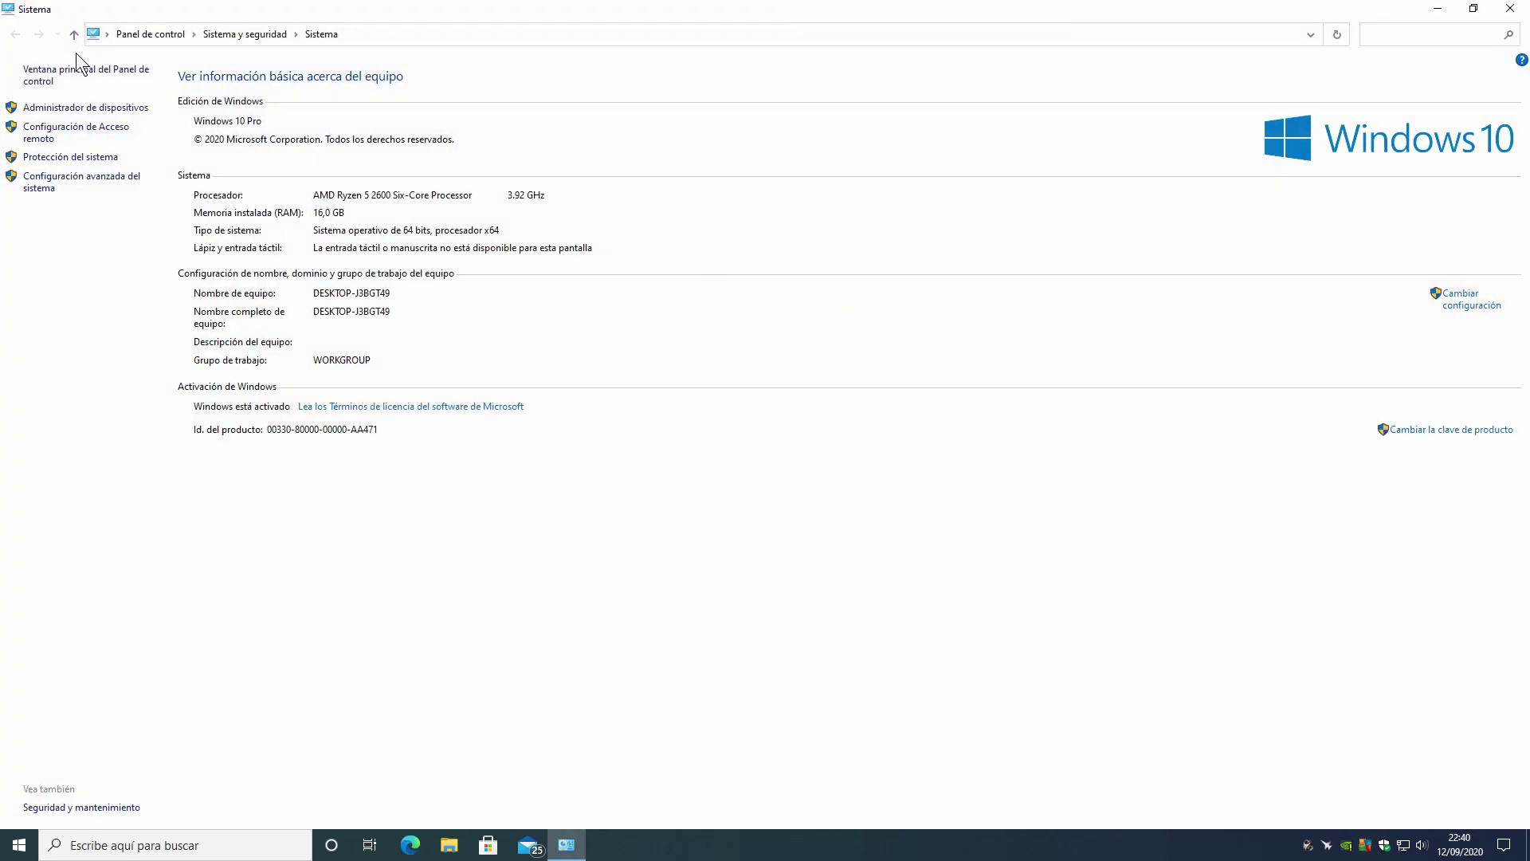
Open the Administrador de dispositivos from the system information, look over its device categories, and close both windows
click(89, 109)
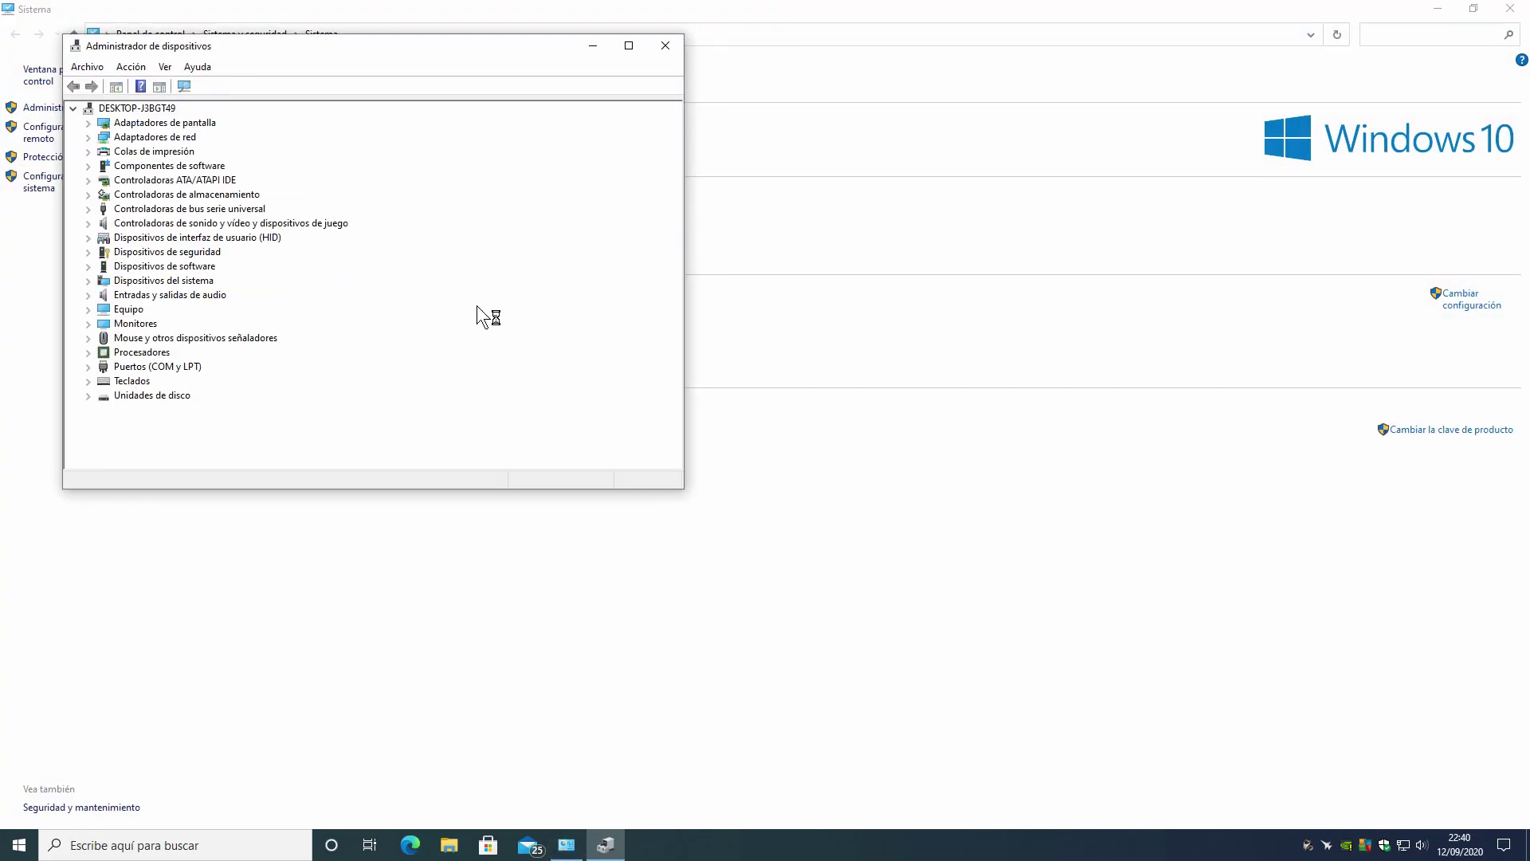
click(665, 46)
click(1511, 8)
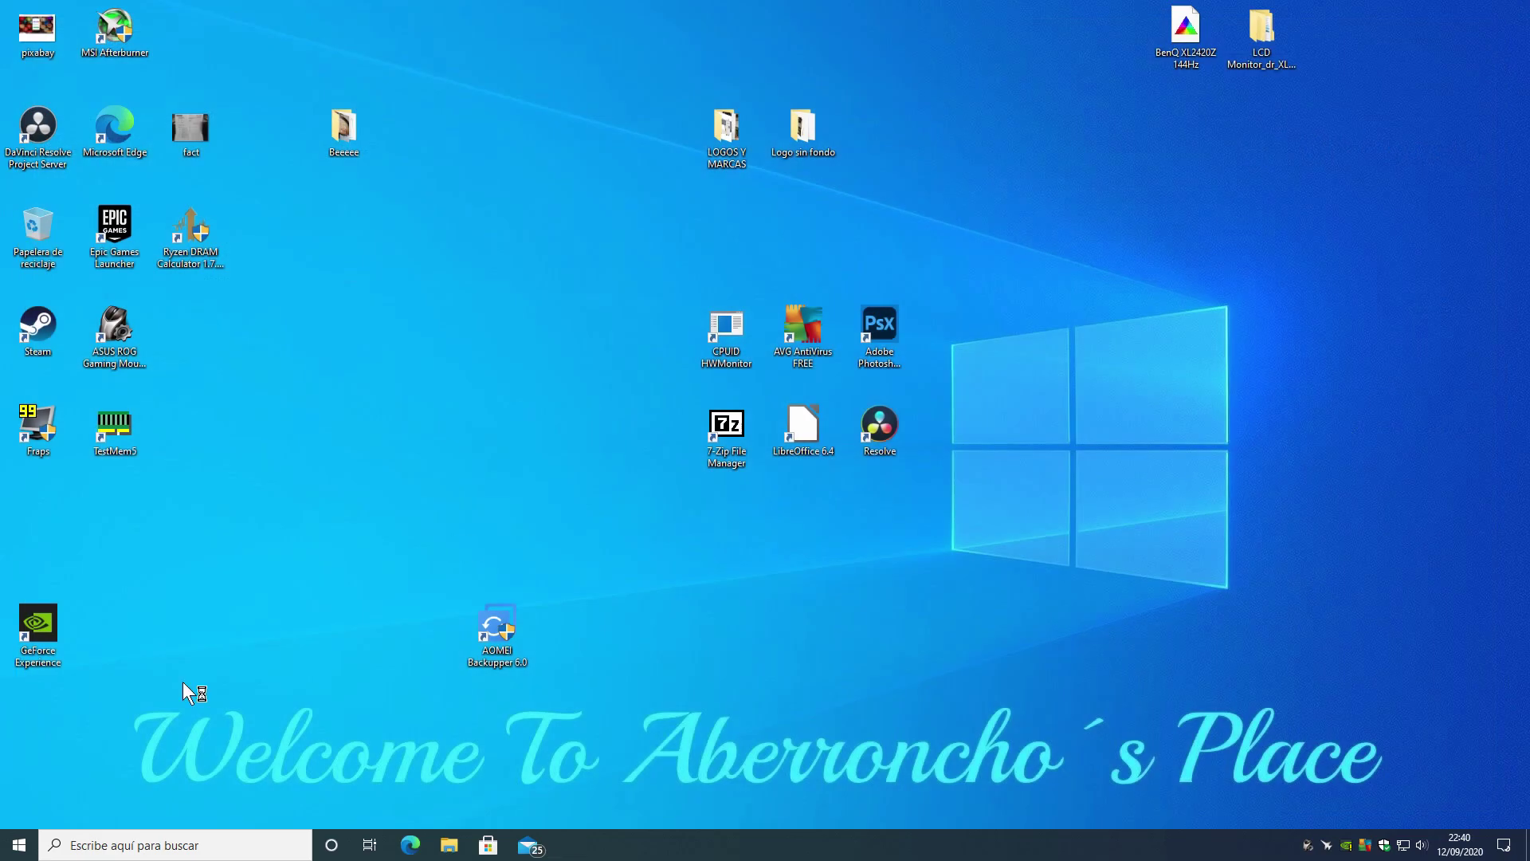
Search Windows for "admi", open Crear y formatear particiones del disco duro, and maximize the disk management window
click(175, 848)
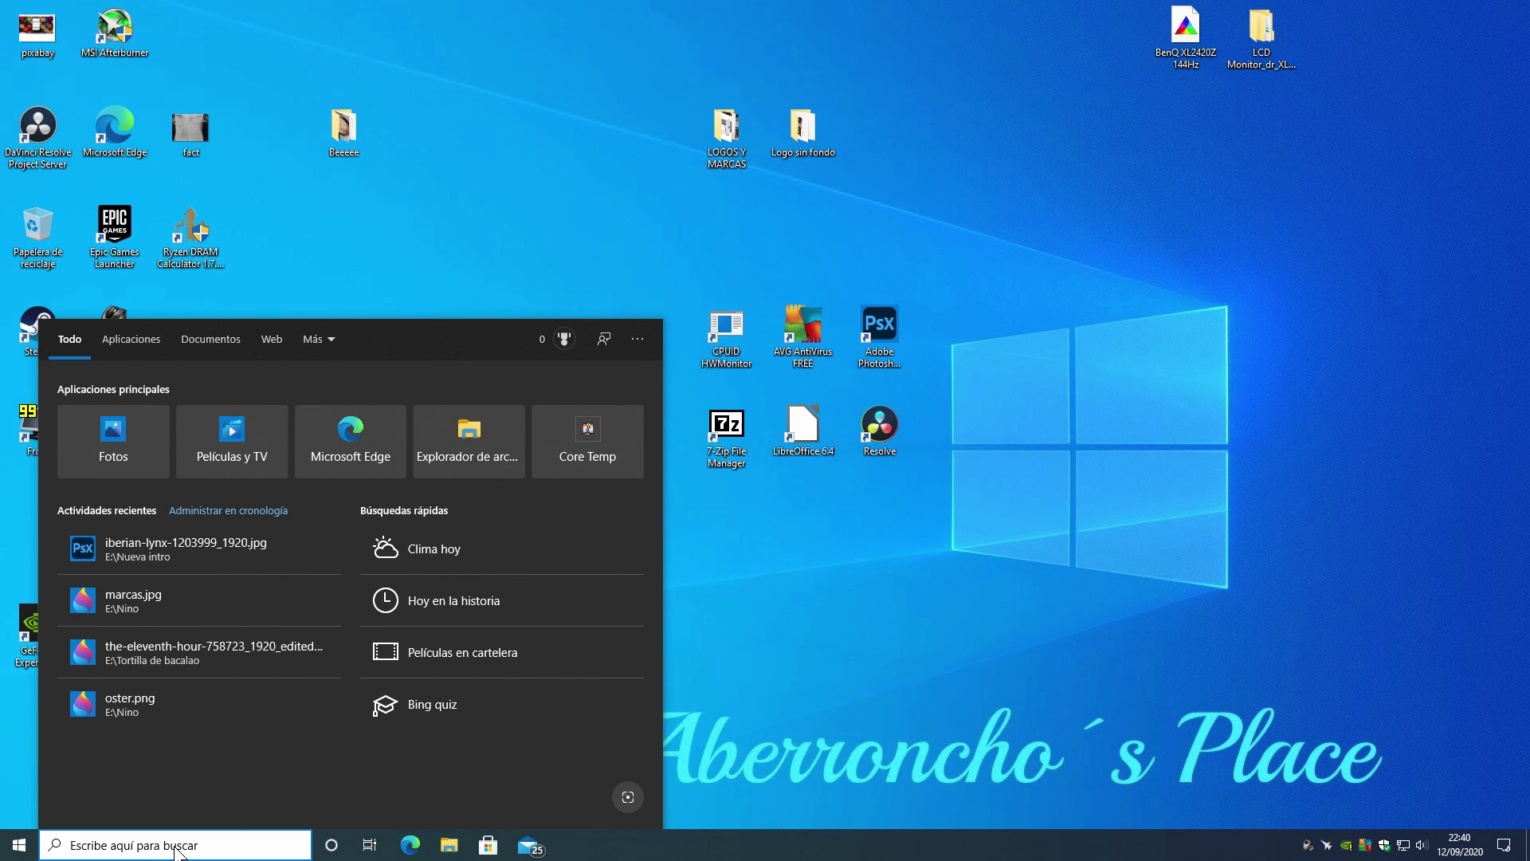
text(admi)
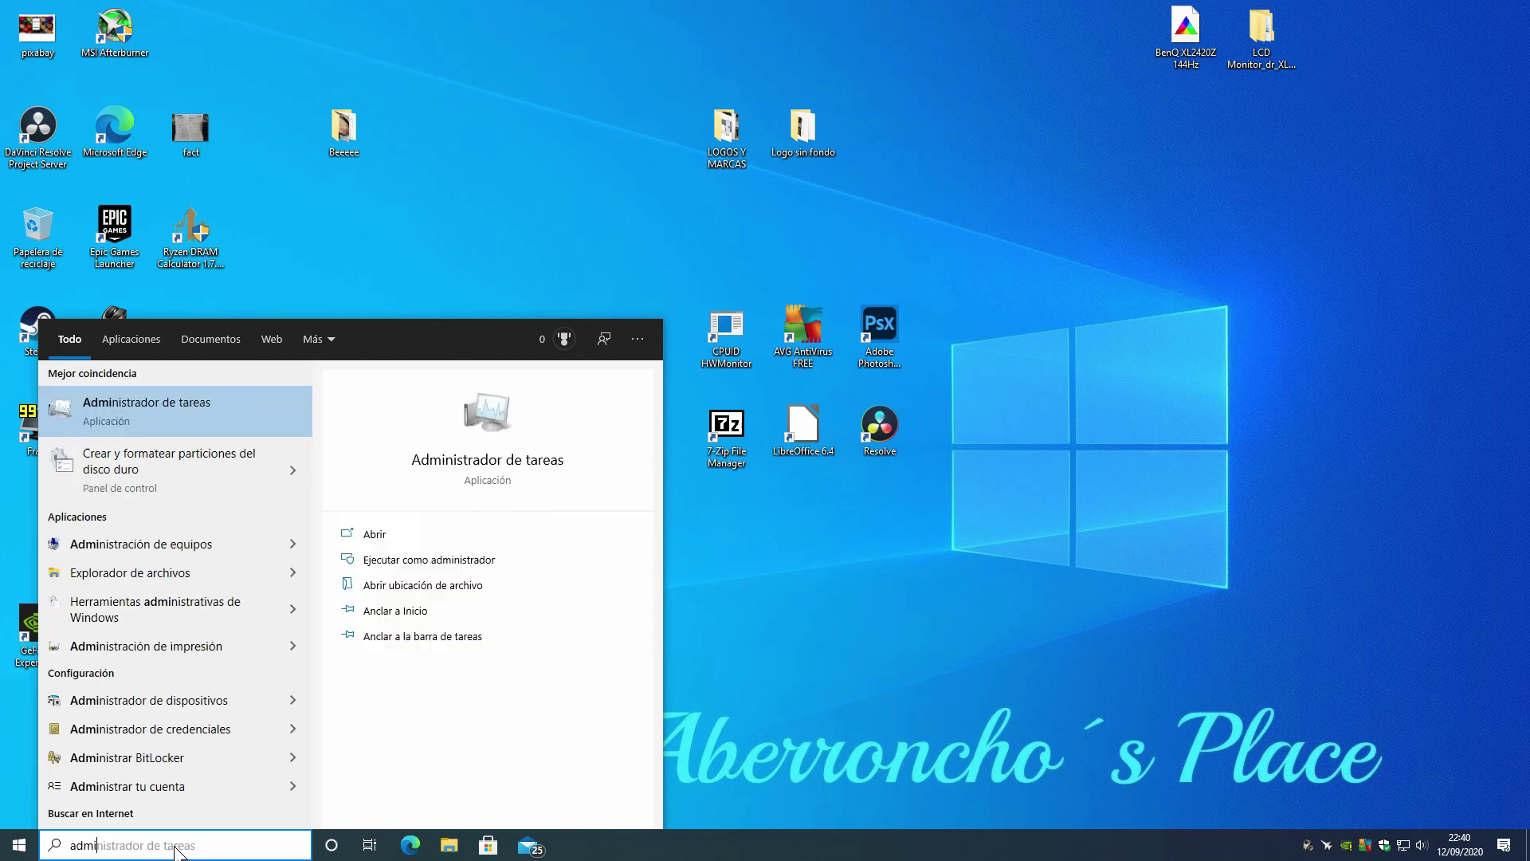
click(131, 450)
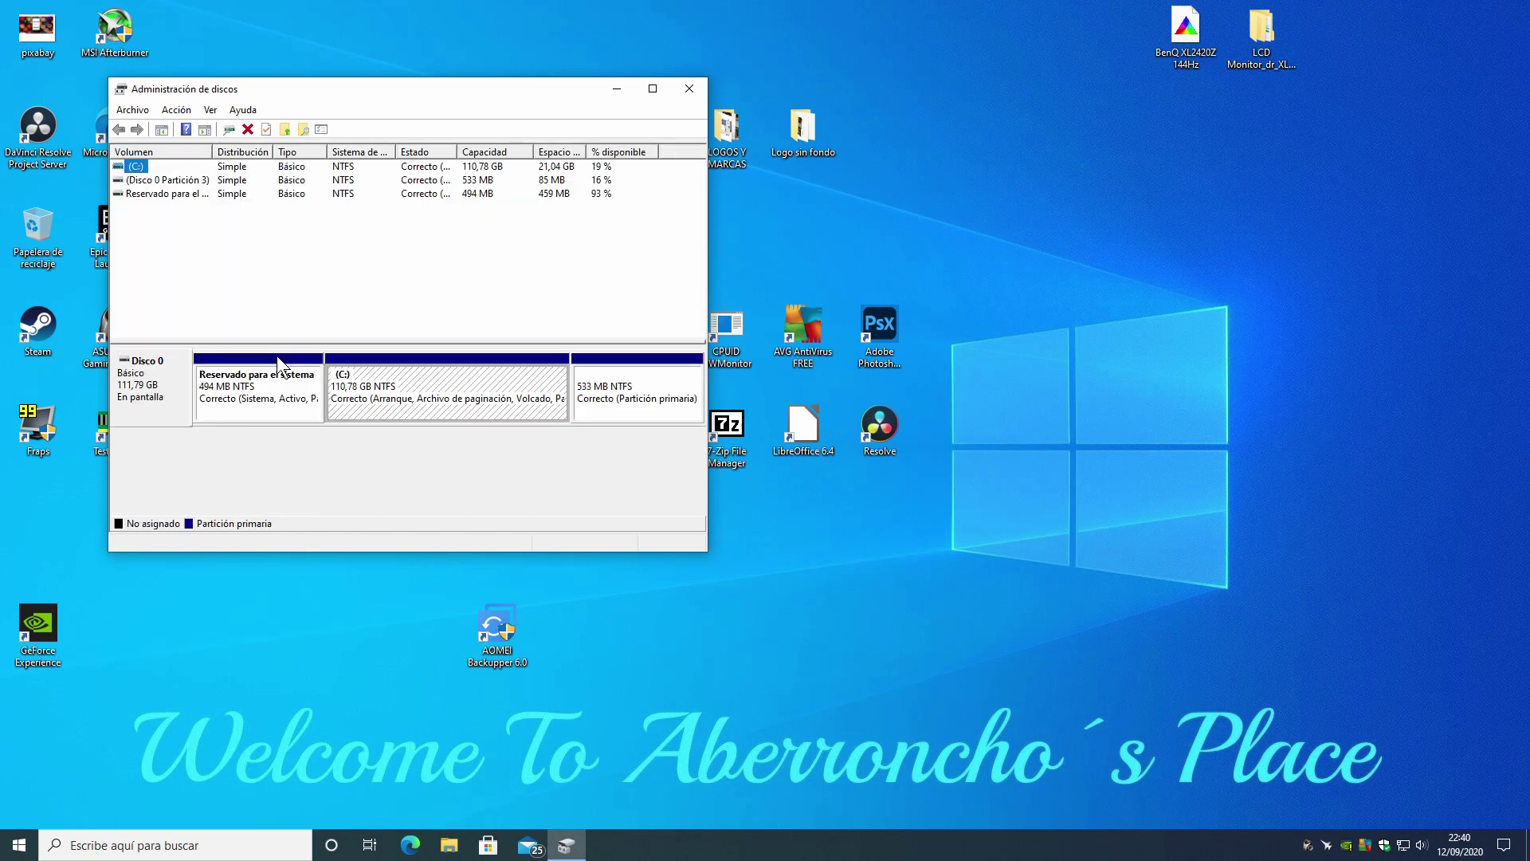
double_click(290, 86)
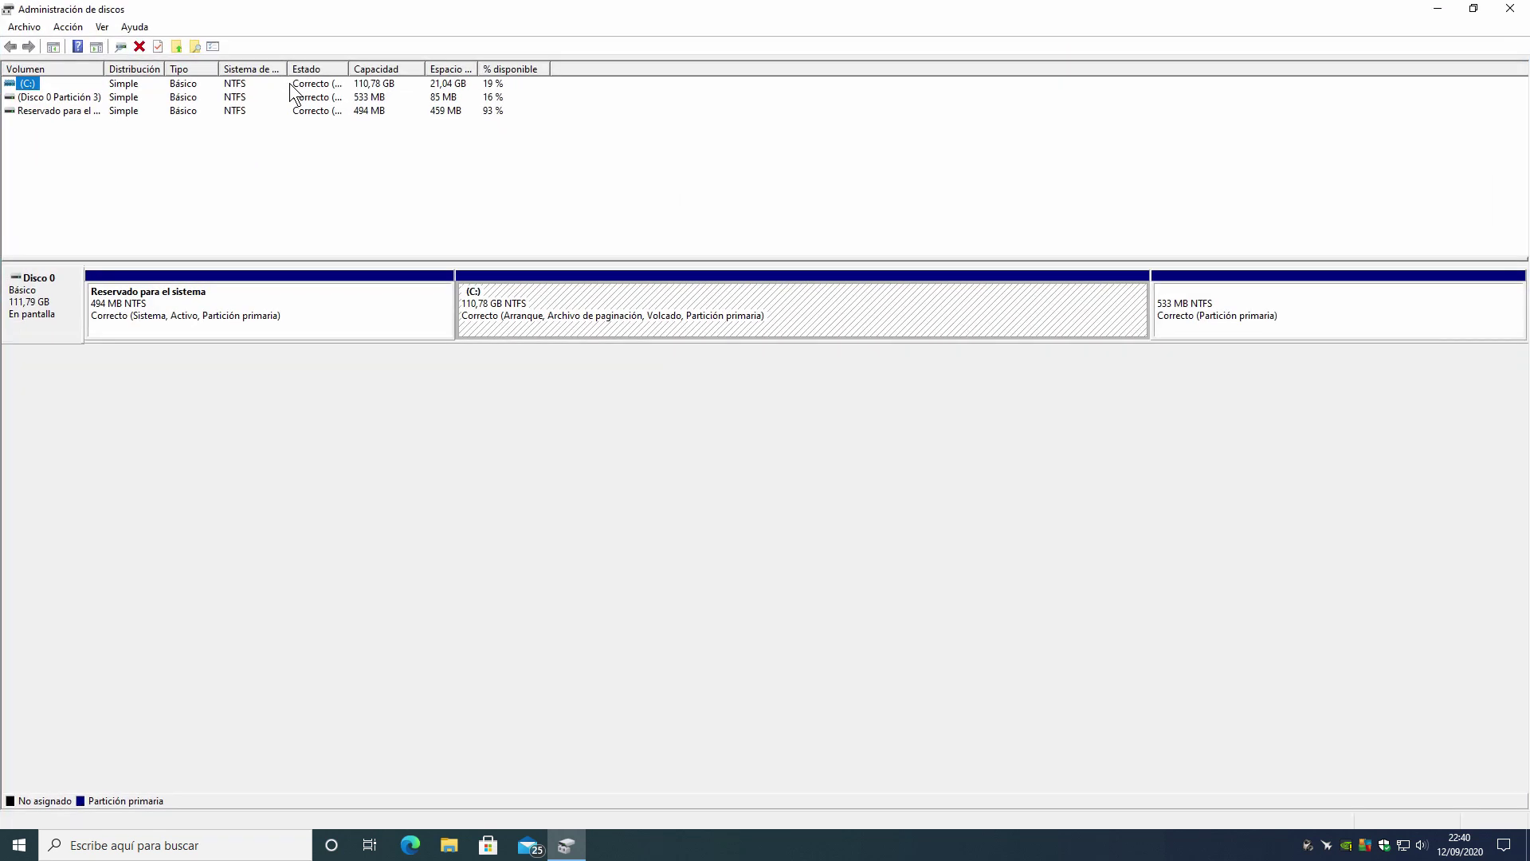
View the device properties of Disco 0 to check the drive model, close them without changes, and exit disk management
right_click(39, 309)
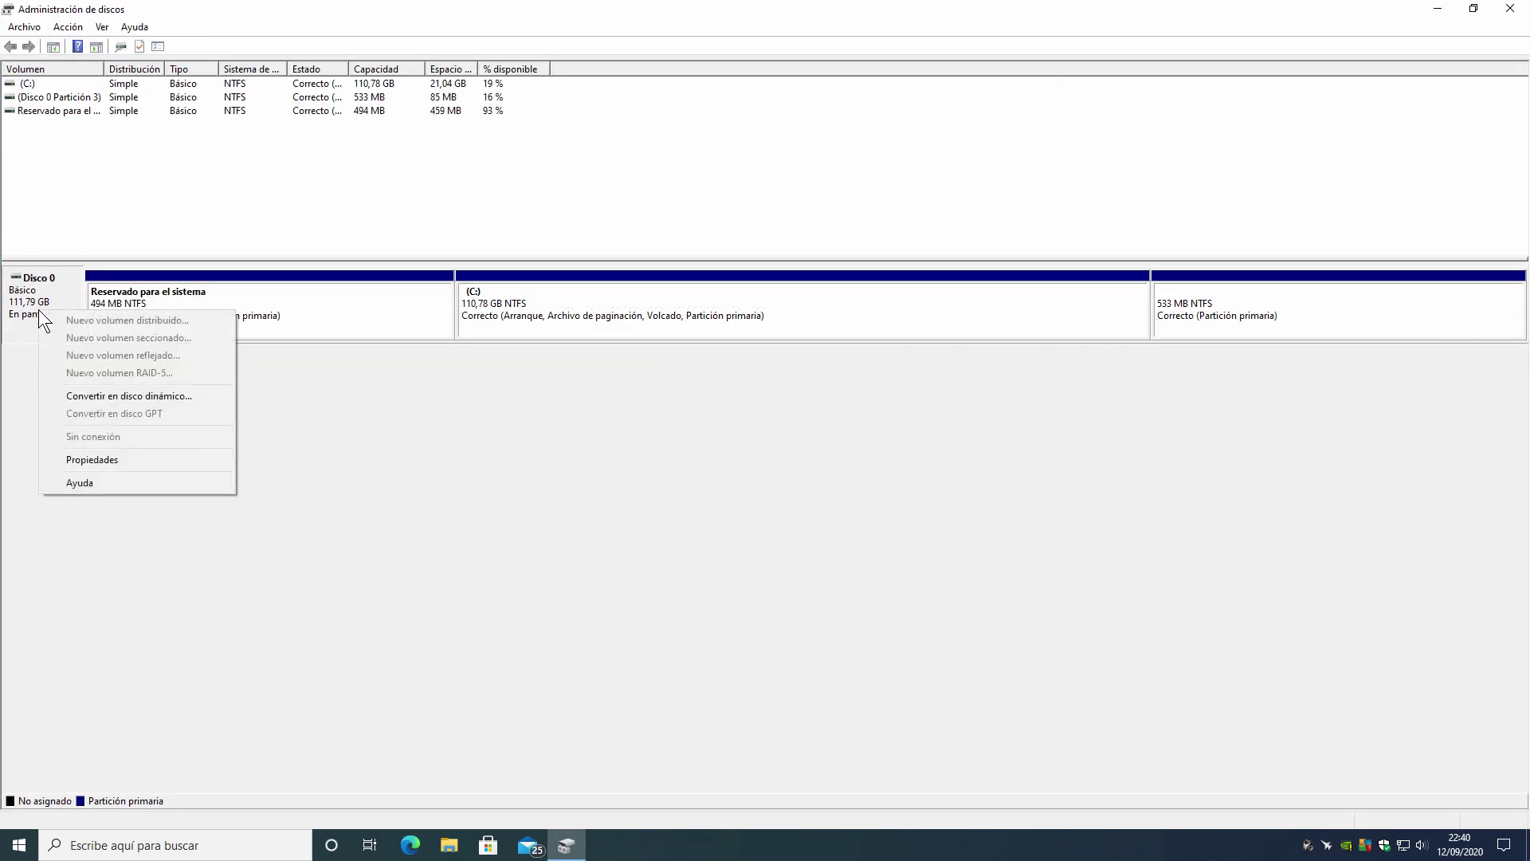
click(137, 459)
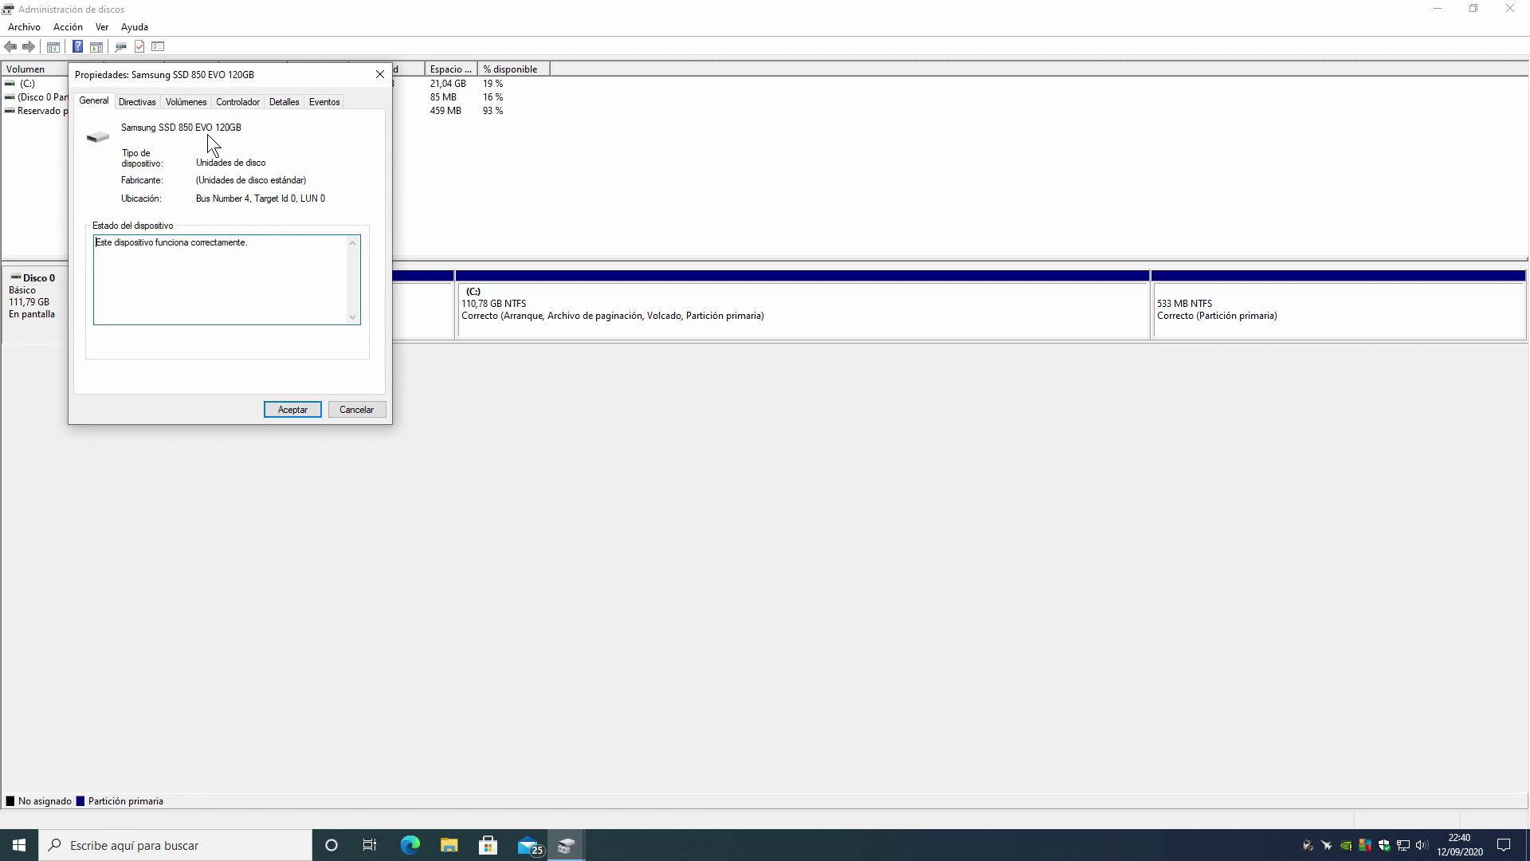
click(346, 410)
click(1511, 9)
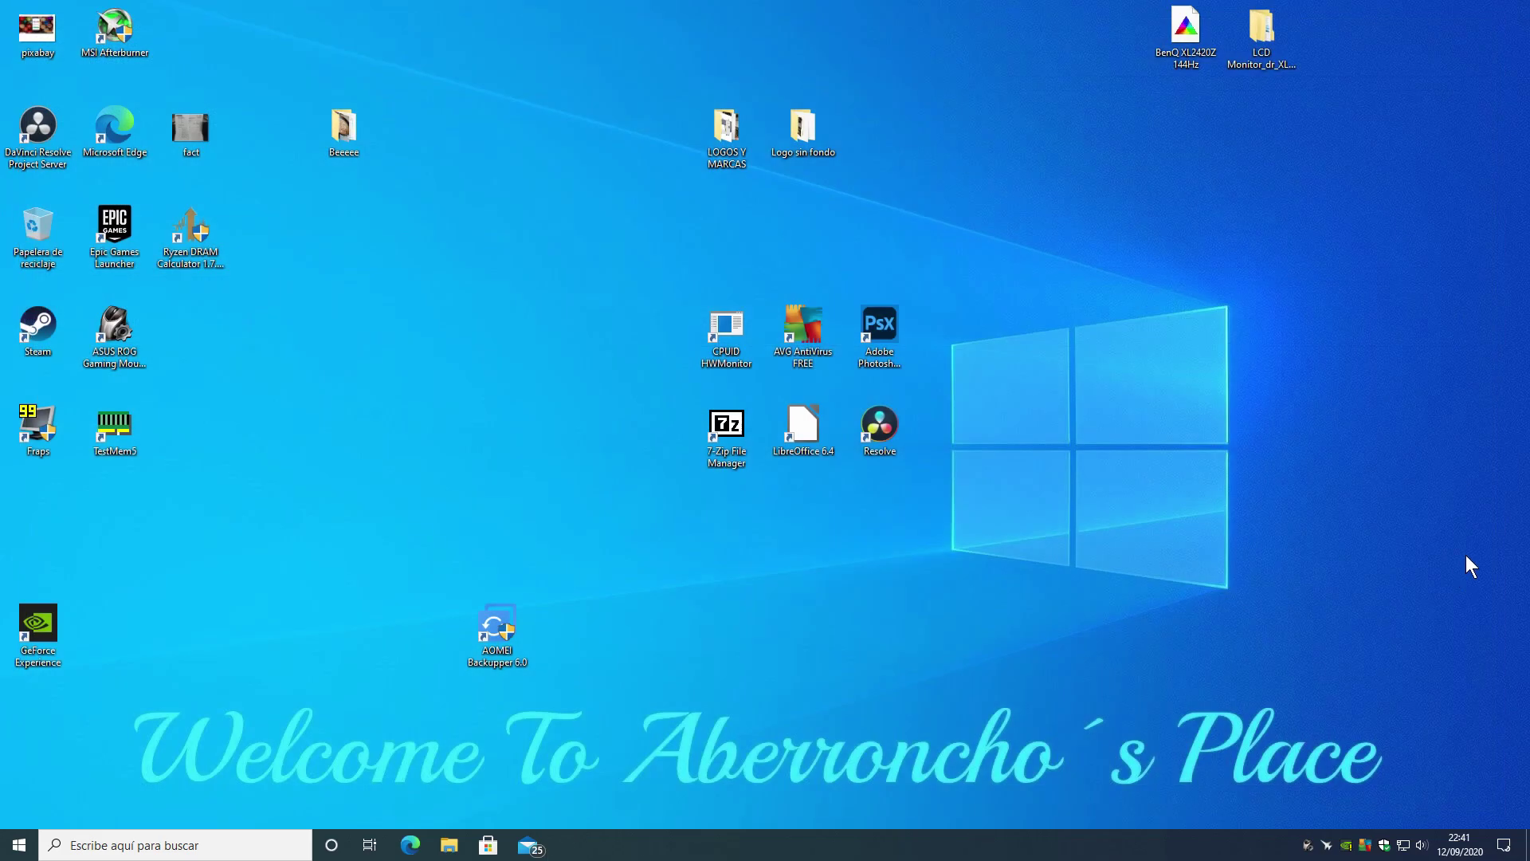